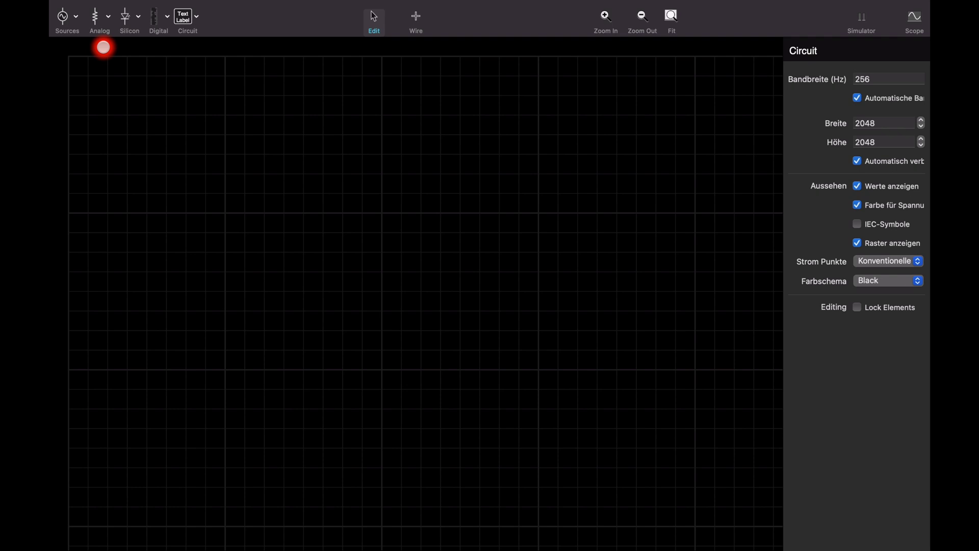
Step: Place a DC voltage source (Gleichstromquelle) on the canvas and set its voltage to 9 V
click(65, 18)
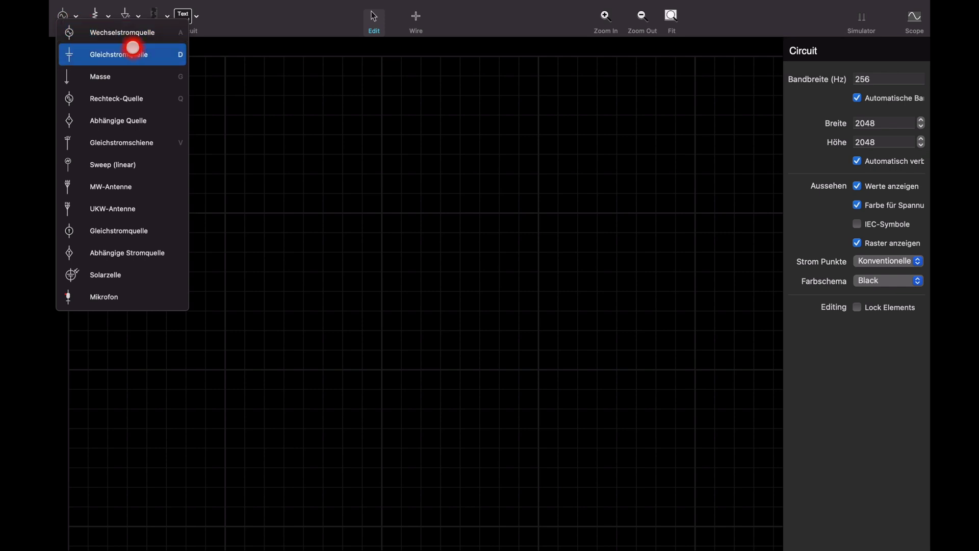
click(126, 53)
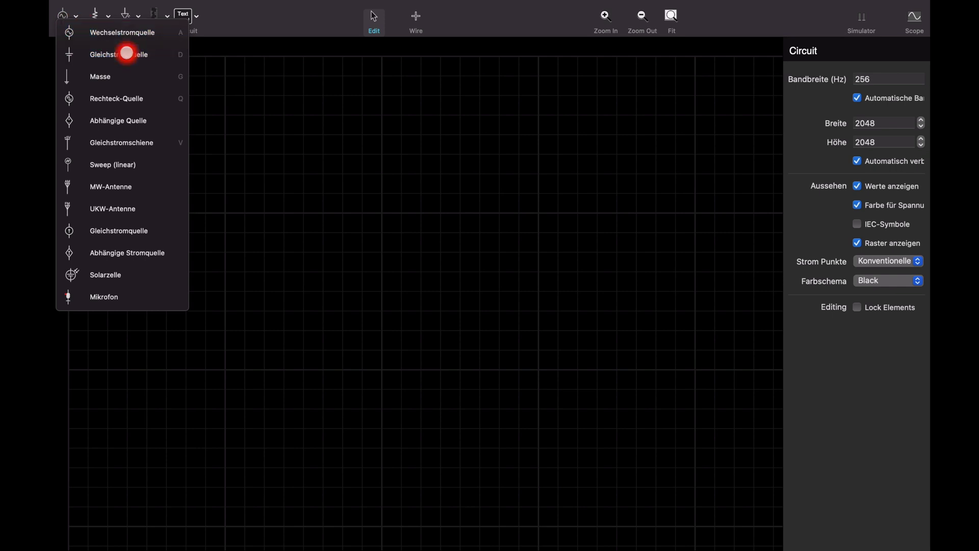
click(224, 285)
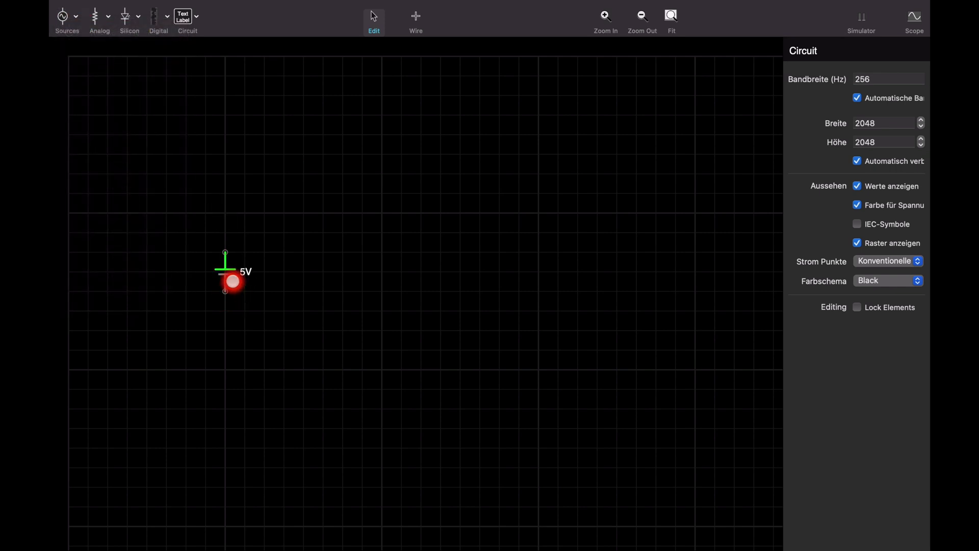
click(227, 271)
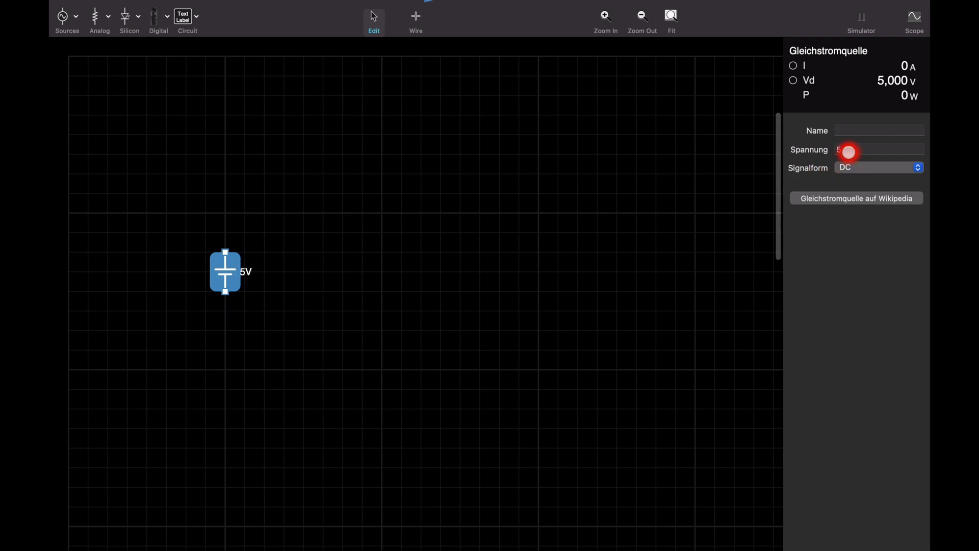
click(849, 152)
text(9)
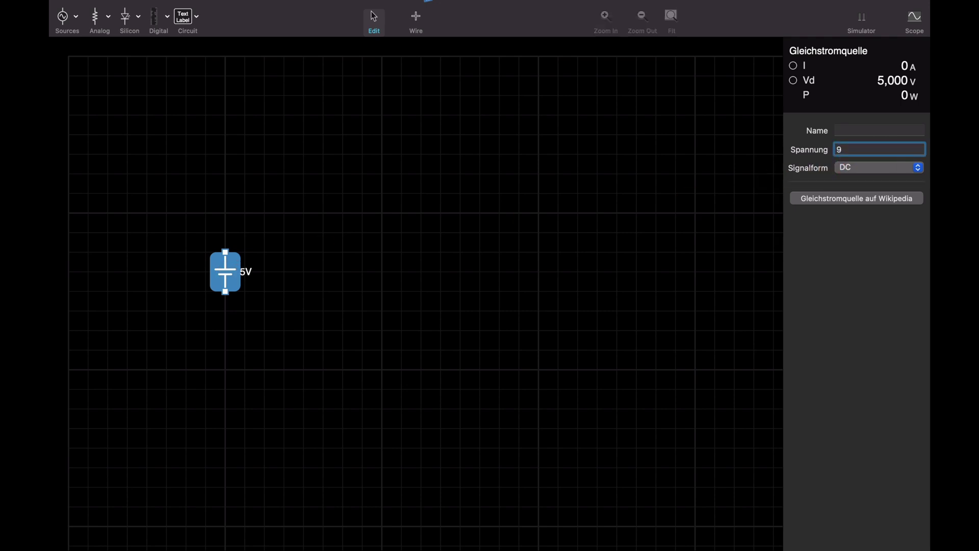
key(Return)
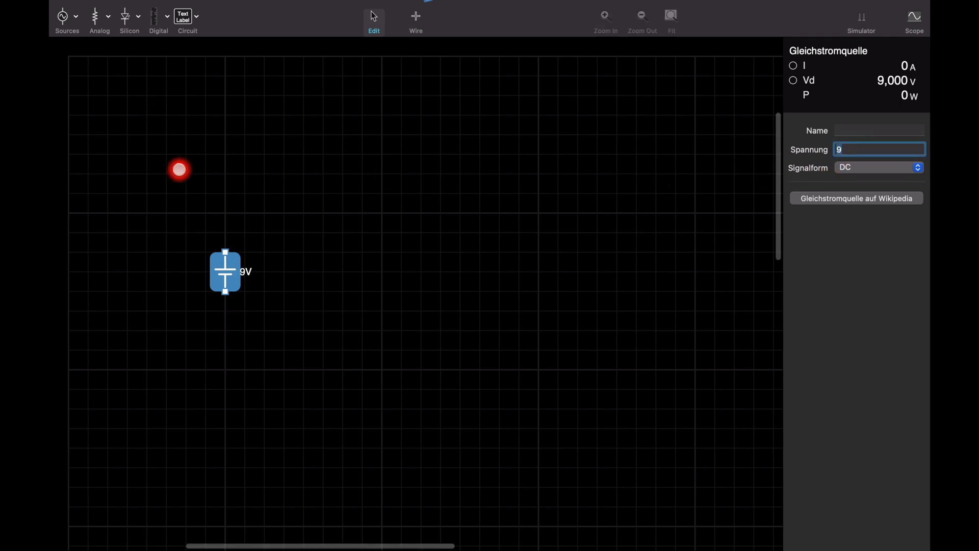
Step: Add a resistor above and to the right of the source and turn it horizontal, stretched to three grid squares long
scroll(179, 169, up, 5)
scroll(178, 168, down, 3)
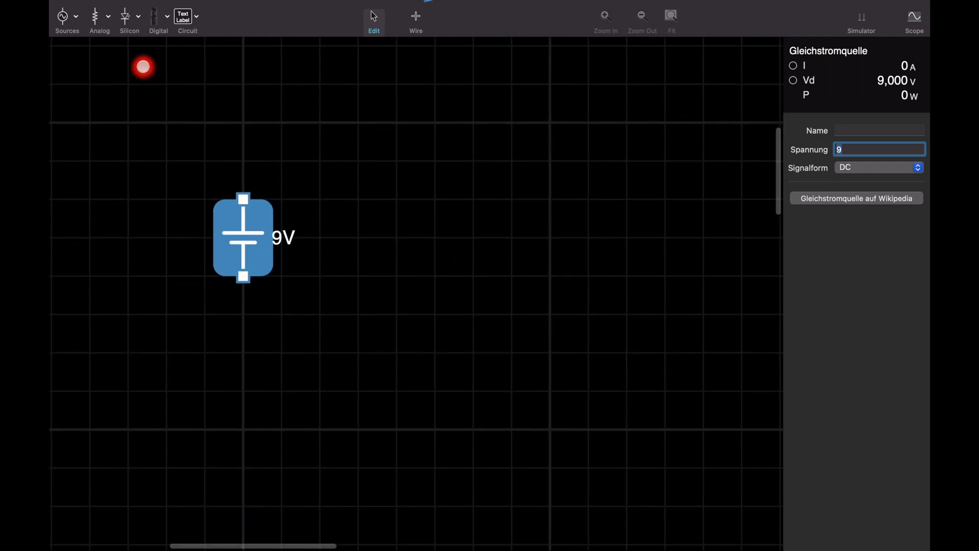
click(98, 17)
click(126, 29)
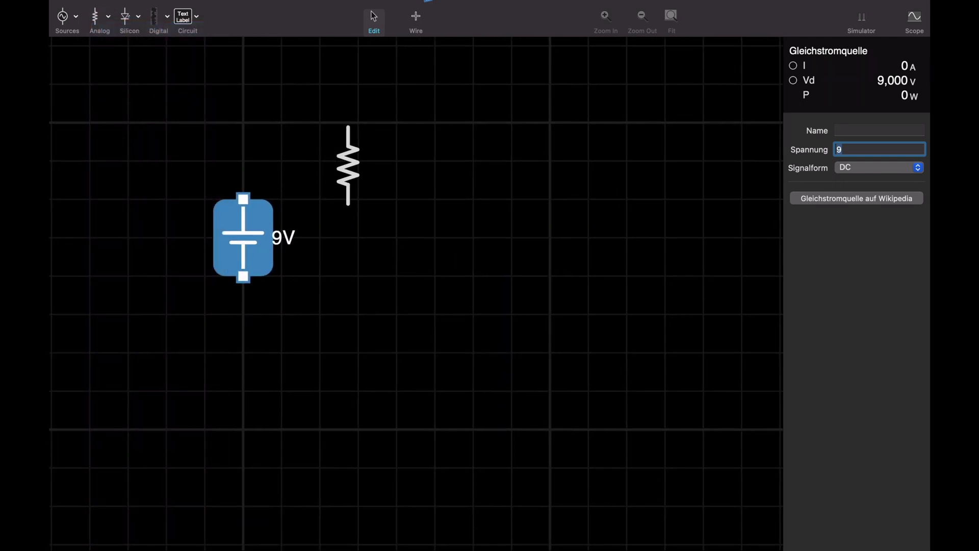
click(362, 161)
click(358, 192)
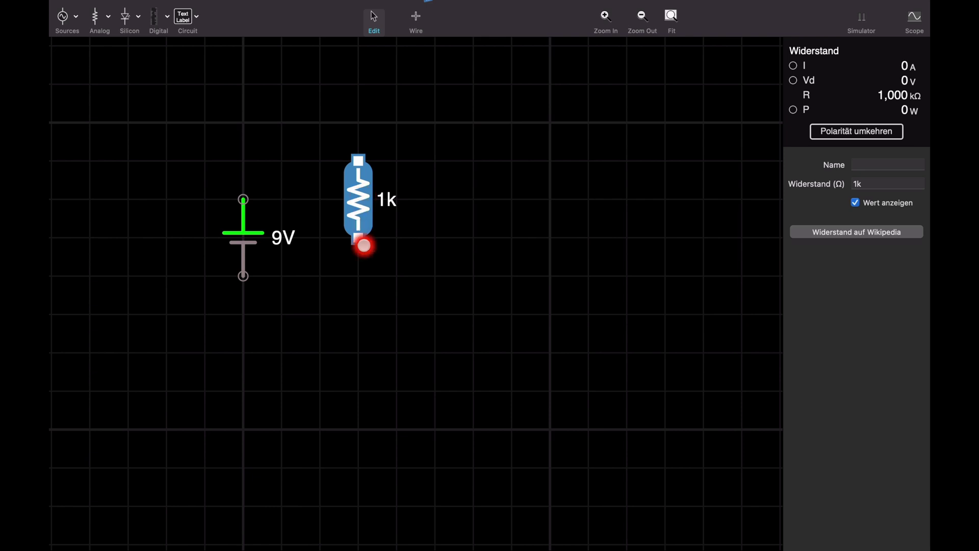
drag(364, 245, 457, 160)
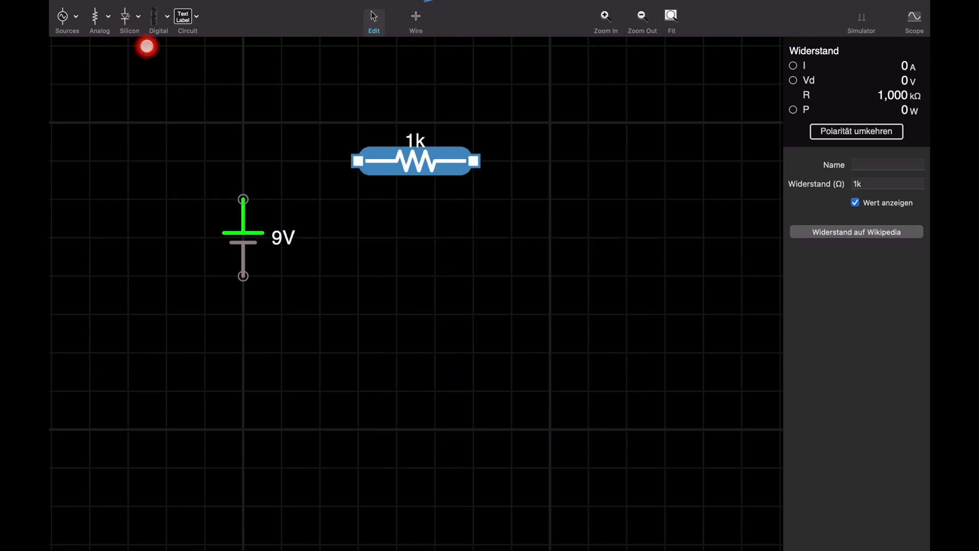
Step: Place a vertical LED to the right of the resistor, level with the voltage source
click(129, 19)
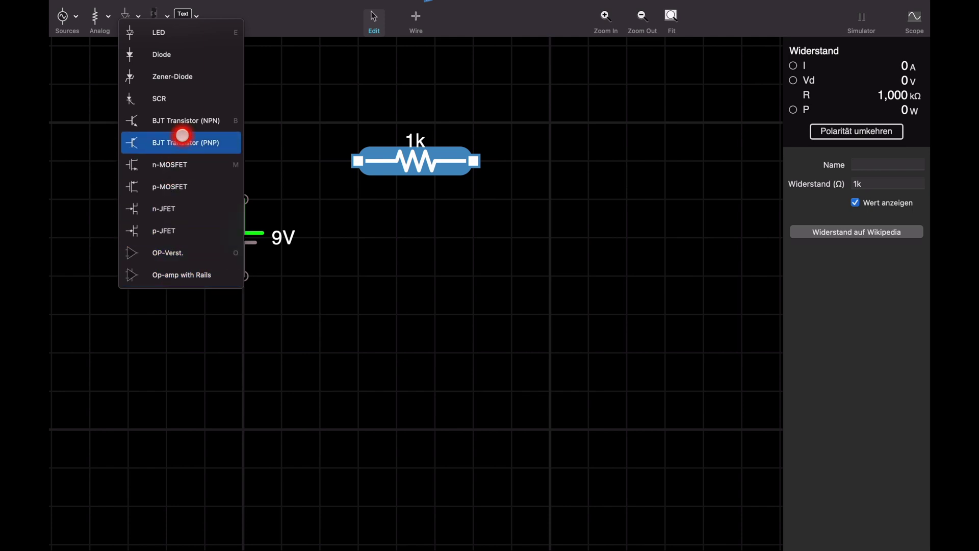
click(153, 32)
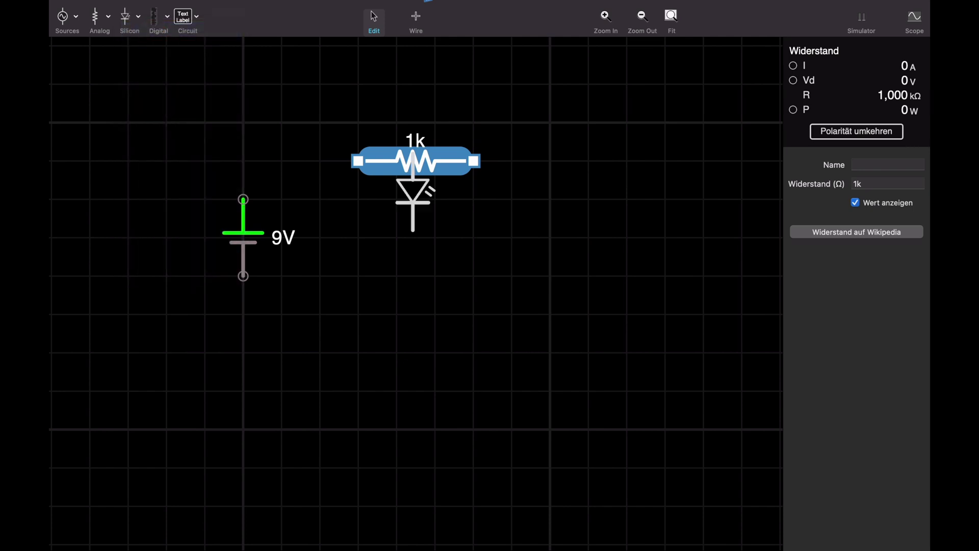
click(550, 237)
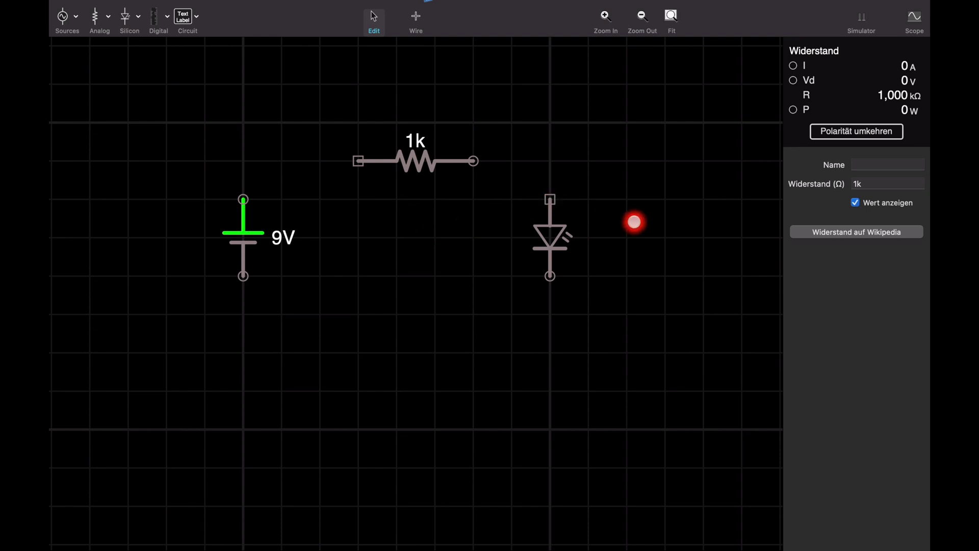
click(551, 234)
Step: Change the circuit's colour scheme (Farbschema) to White
click(680, 224)
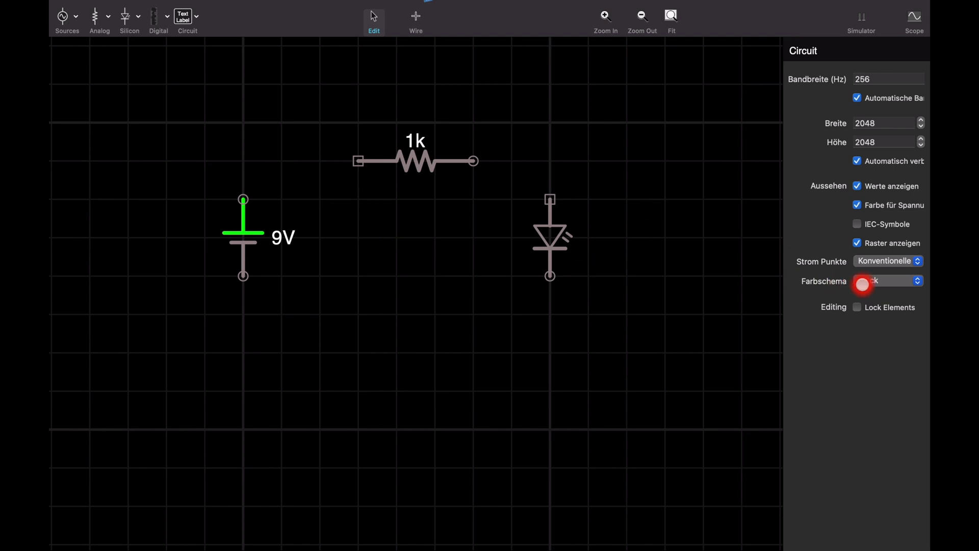
click(862, 284)
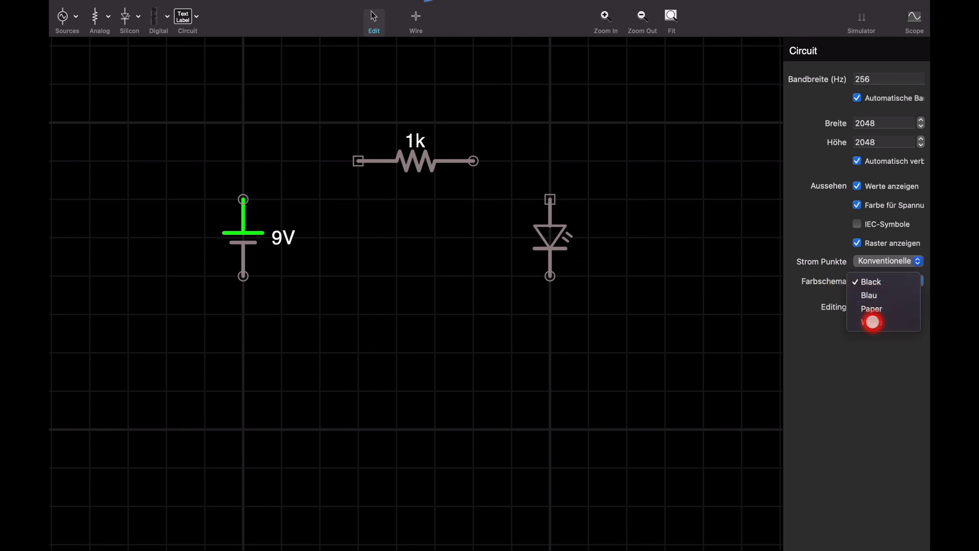
click(872, 322)
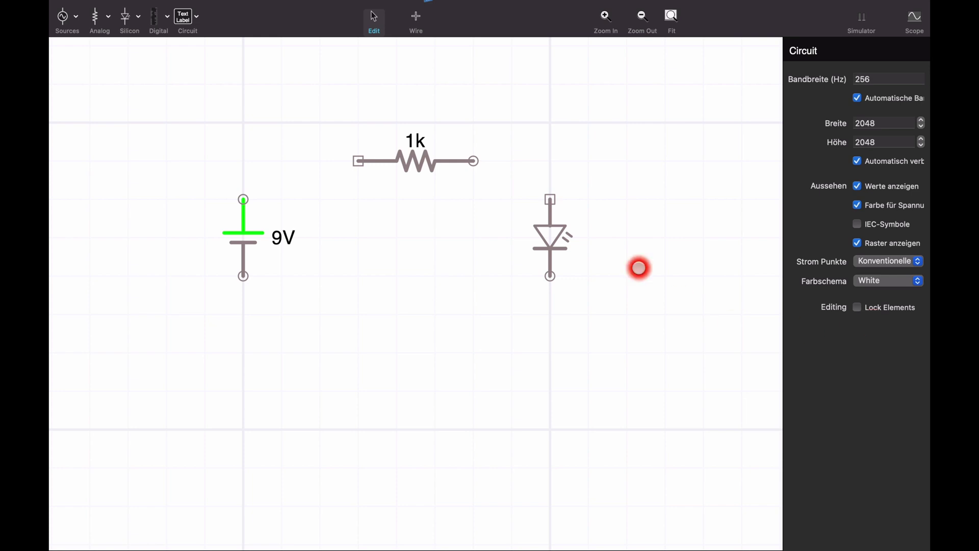
scroll(623, 225, up, 2)
scroll(624, 225, up, 2)
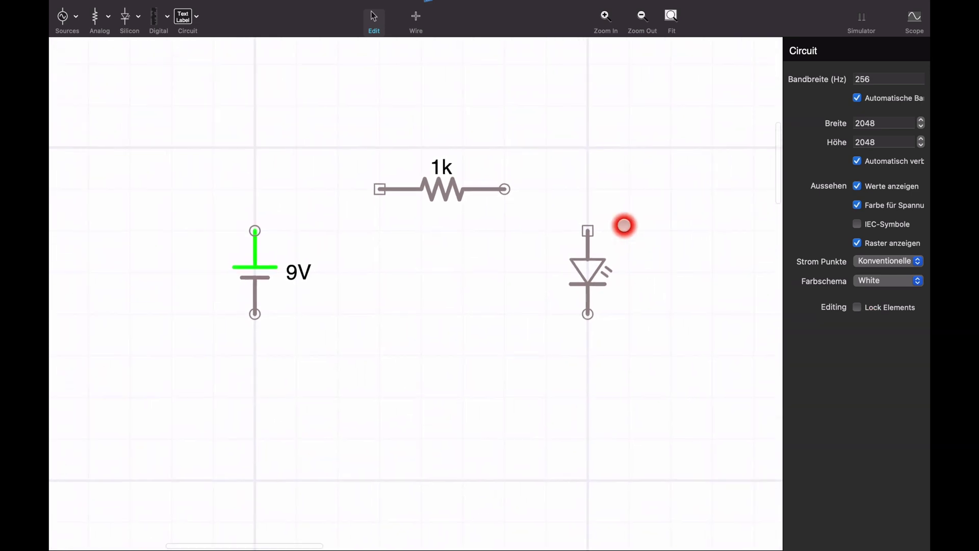
Step: Hide and restore the grid, and try the IEC symbols before returning to the original symbols
click(856, 239)
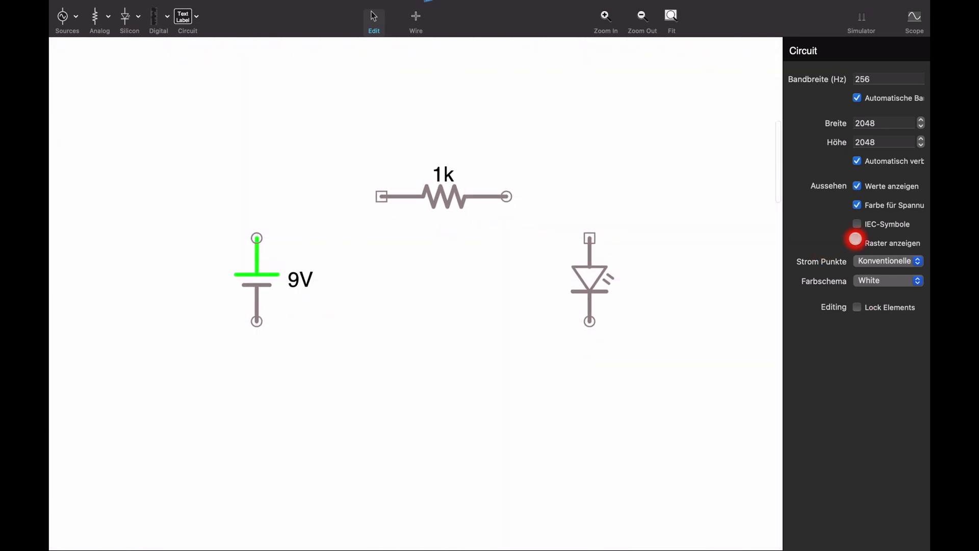
click(856, 239)
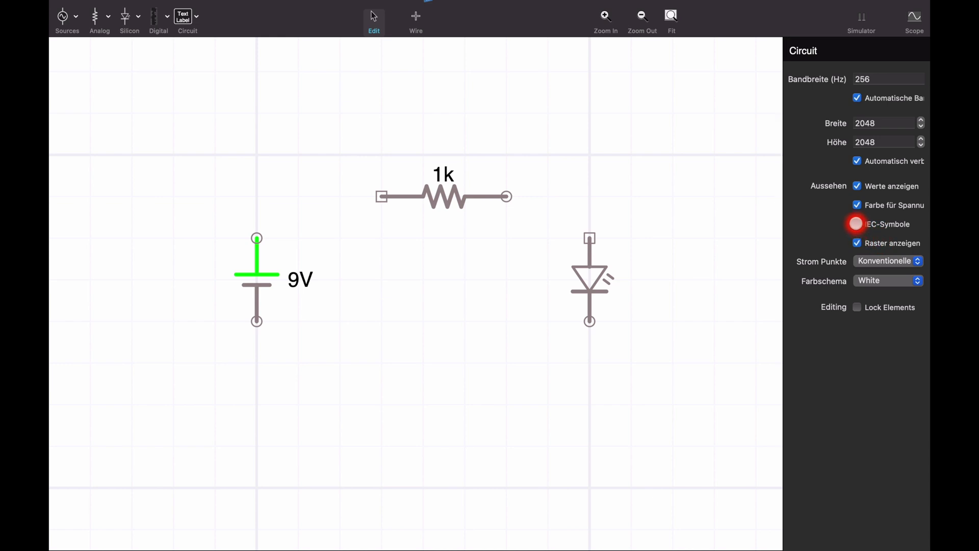
click(855, 223)
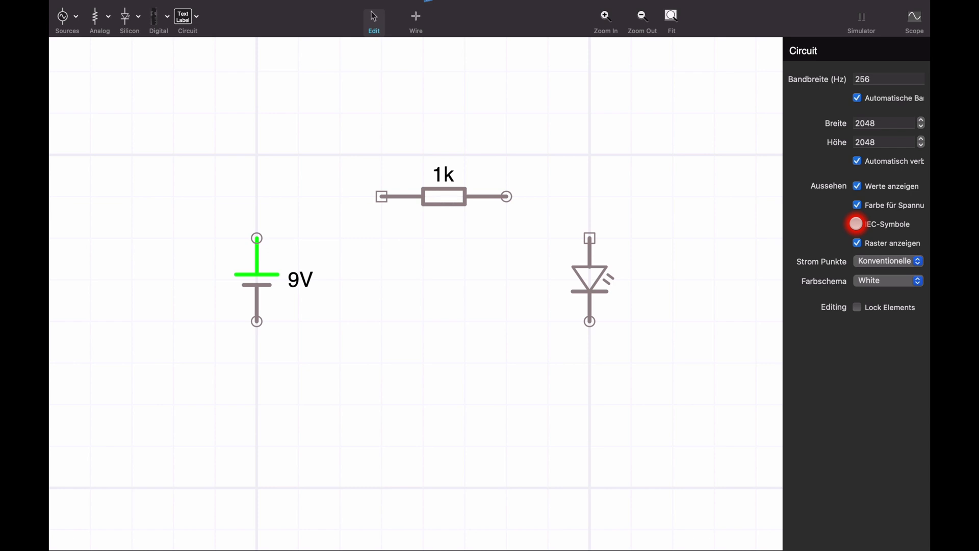
click(855, 224)
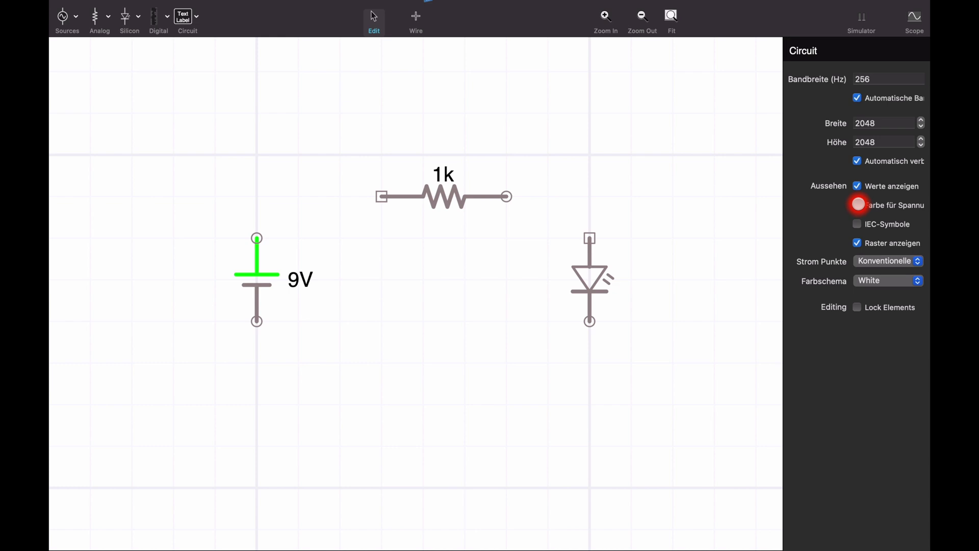
Step: Switch the voltage colouring and the component value labels off and back on
click(859, 204)
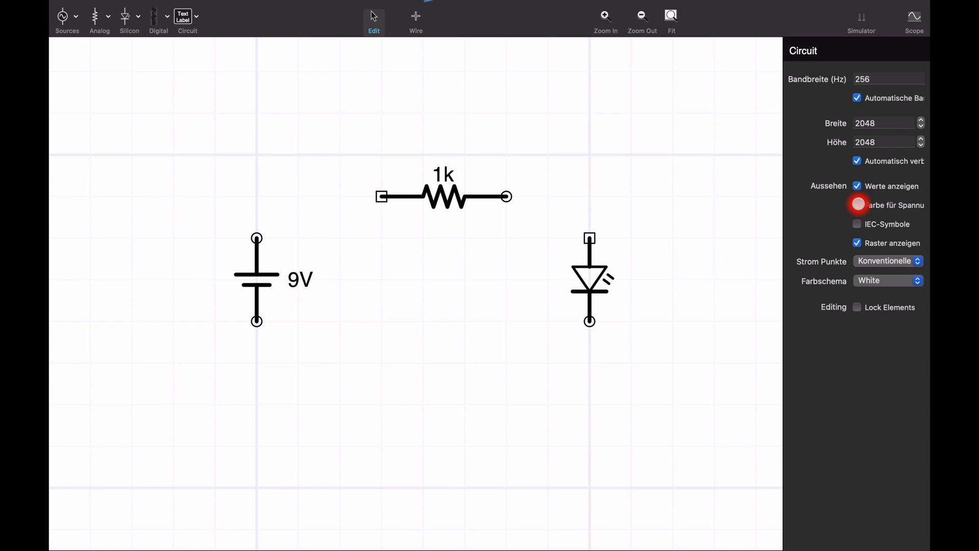
click(859, 204)
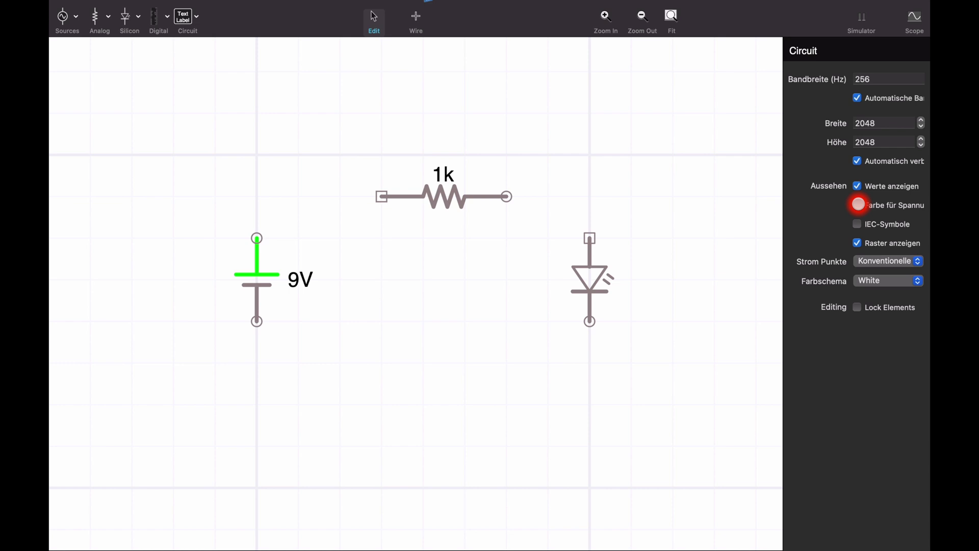
click(858, 186)
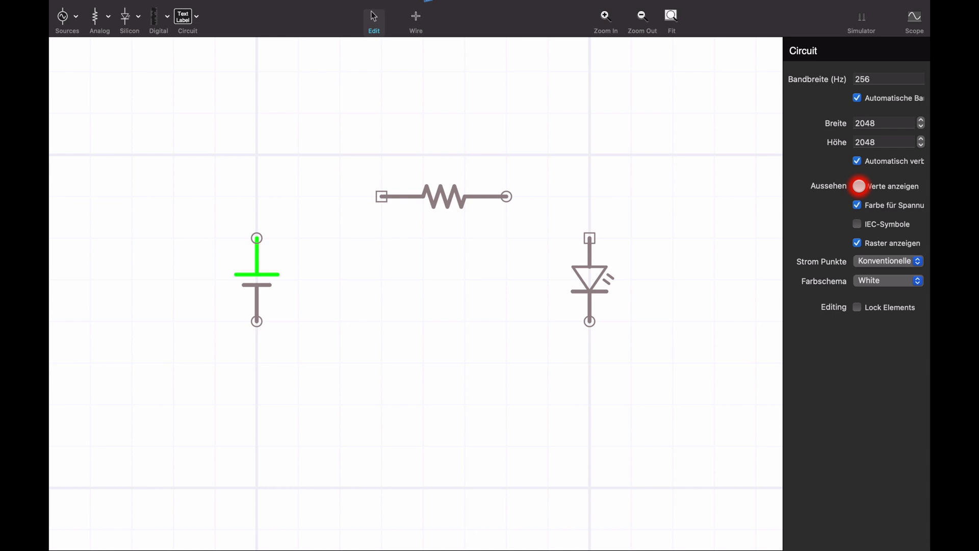
click(858, 186)
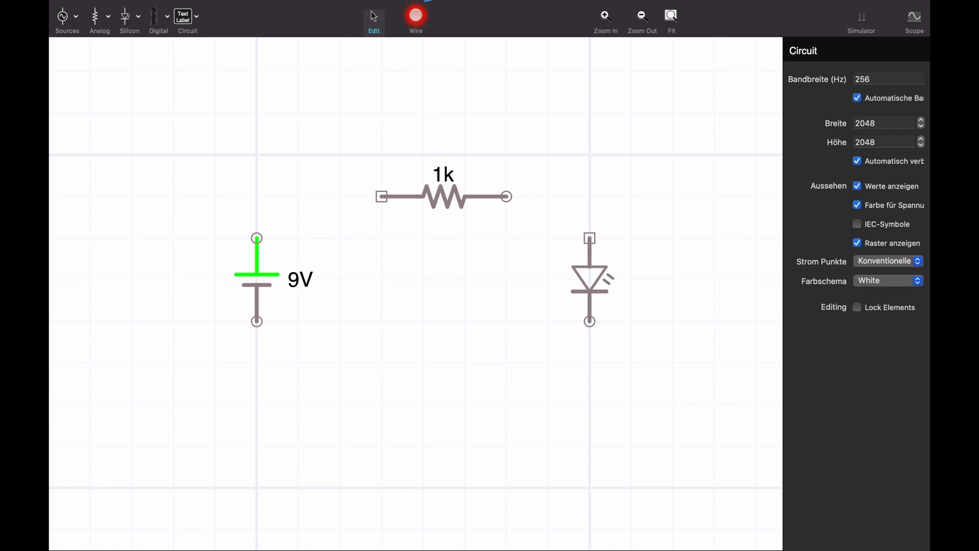
Step: Wire the source, resistor and LED into a closed loop, moving the return wire one grid square below the source and LED terminals
click(416, 16)
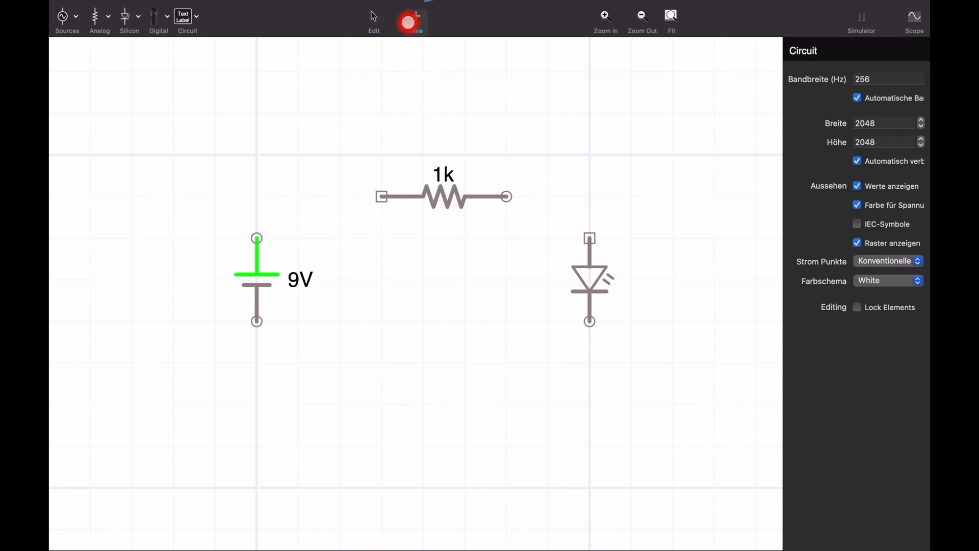
drag(257, 237, 378, 186)
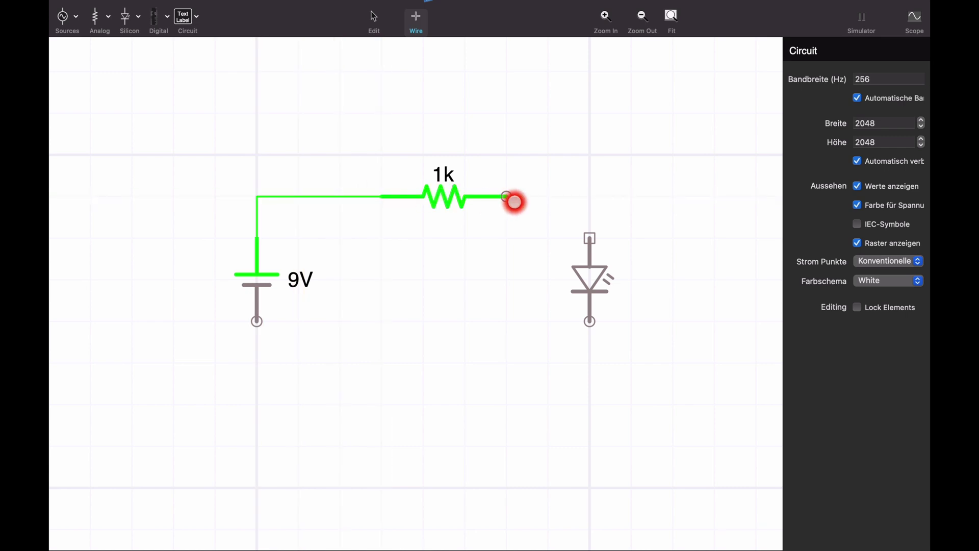
drag(511, 198, 594, 235)
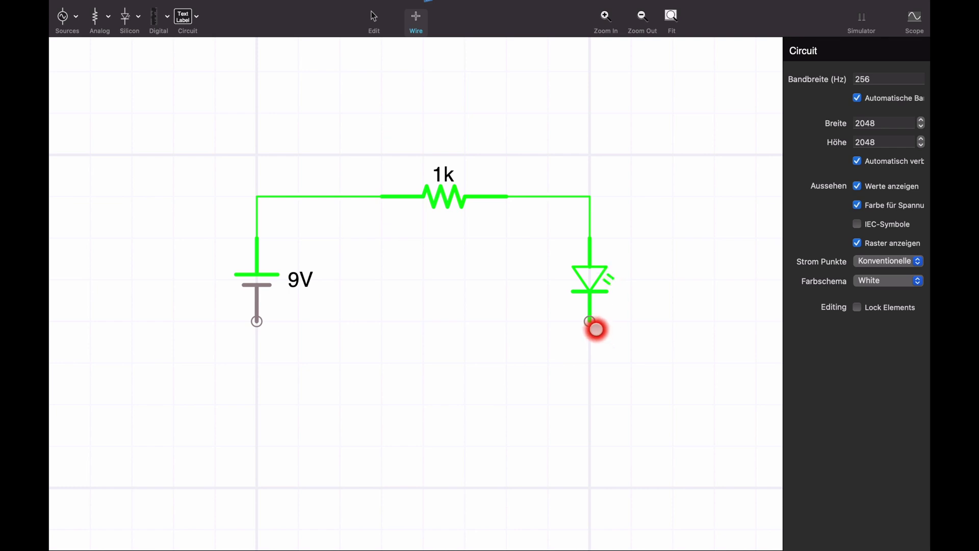
mouse_move(590, 322)
mouse_down()
mouse_move(590, 362)
mouse_move(464, 385)
mouse_move(286, 371)
mouse_move(257, 358)
mouse_up()
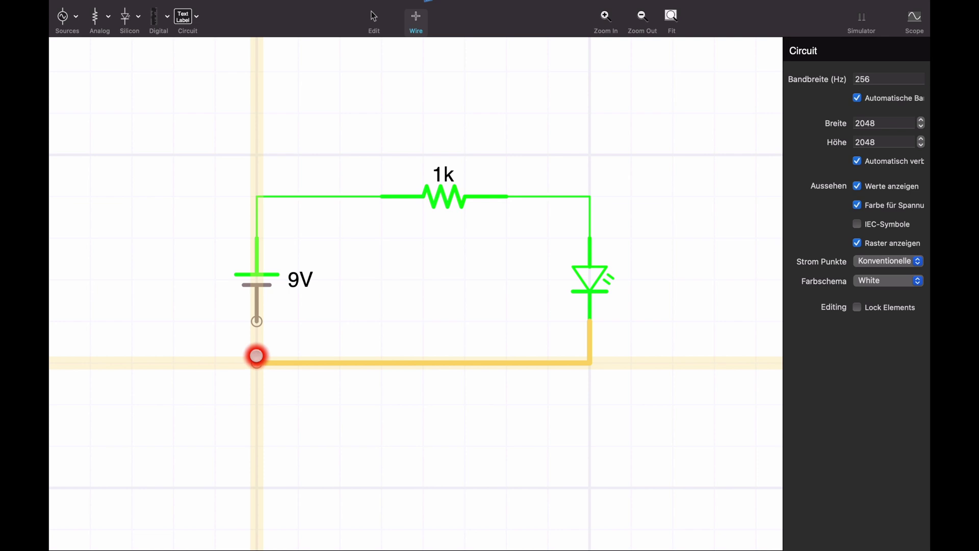
drag(256, 348, 256, 332)
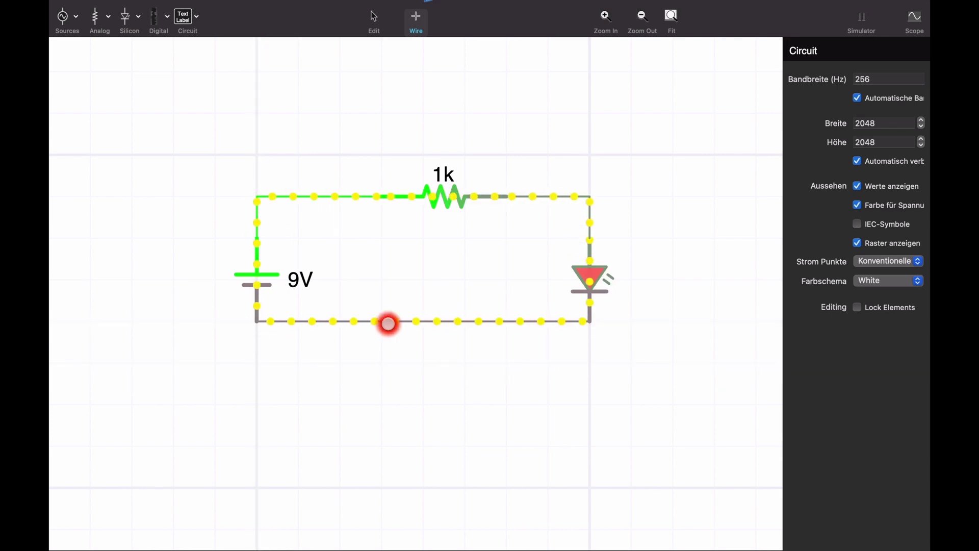
click(373, 23)
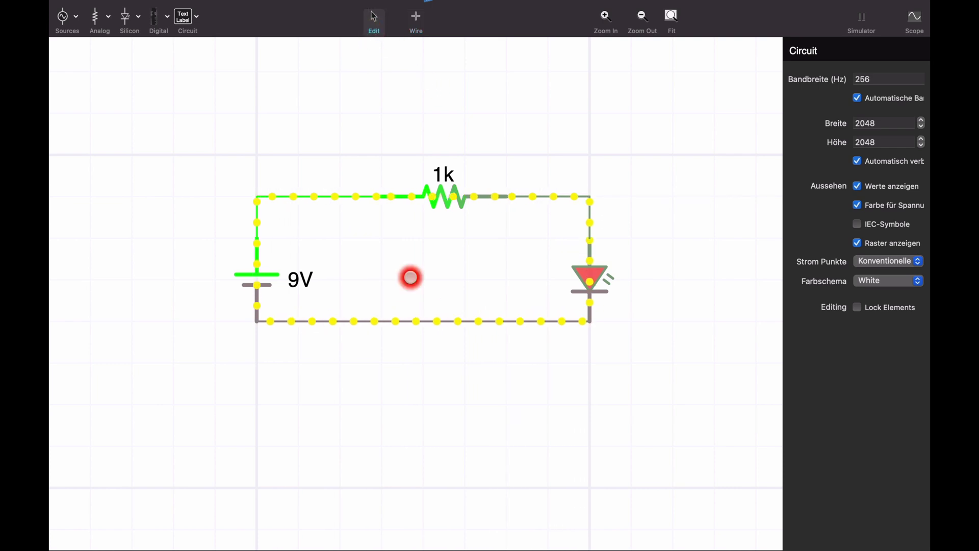
click(410, 320)
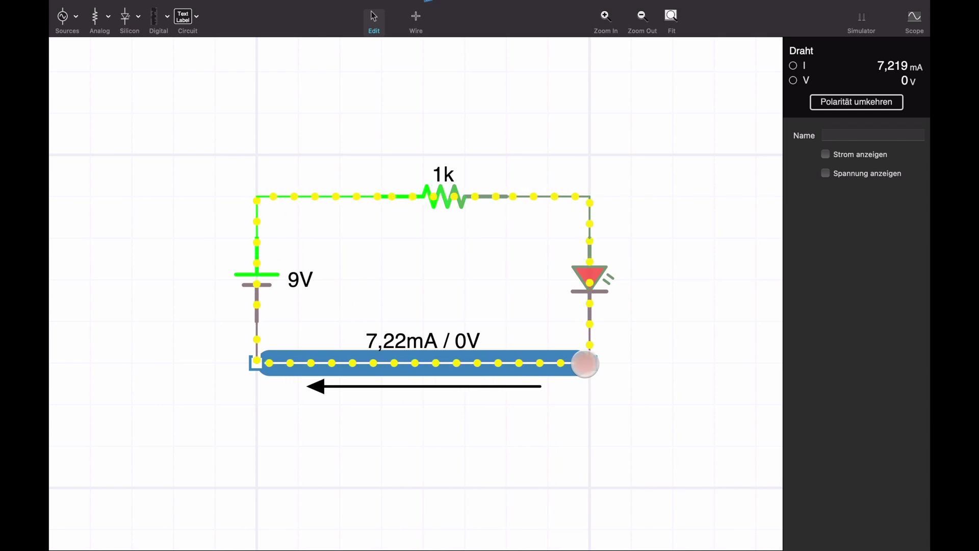
Step: Inspect the current and voltage of the wire between resistor and LED, and of the resistor itself
click(496, 194)
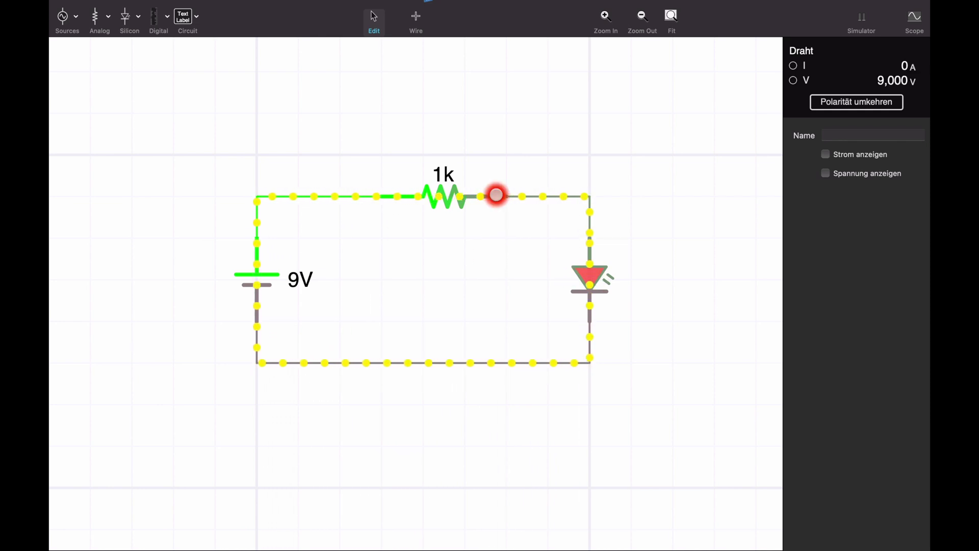
click(544, 193)
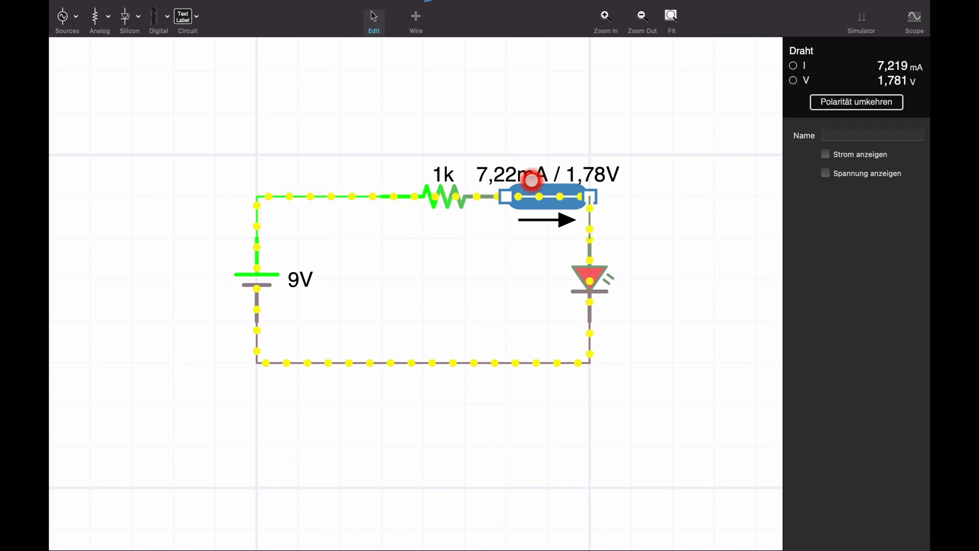
click(458, 199)
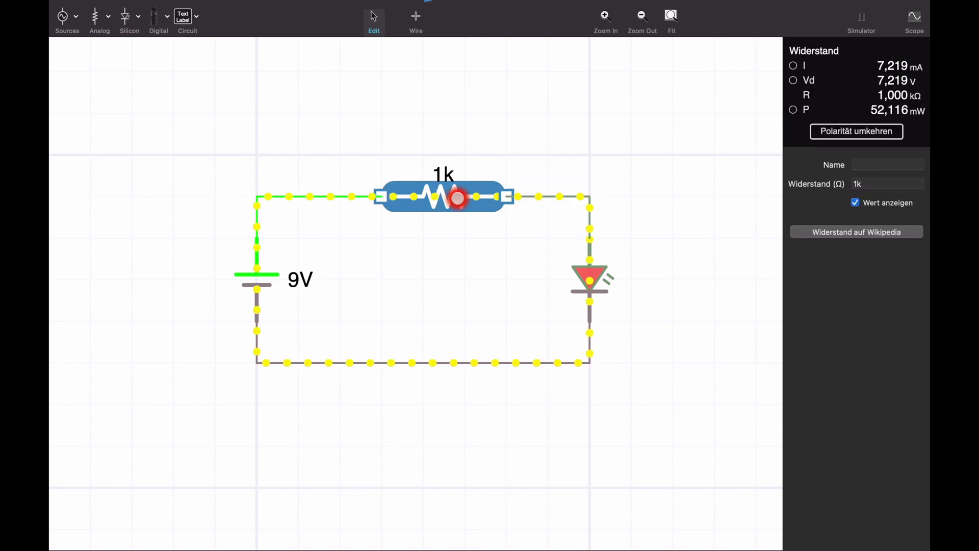
Step: Set the resistor's resistance to 250 Ω
click(865, 182)
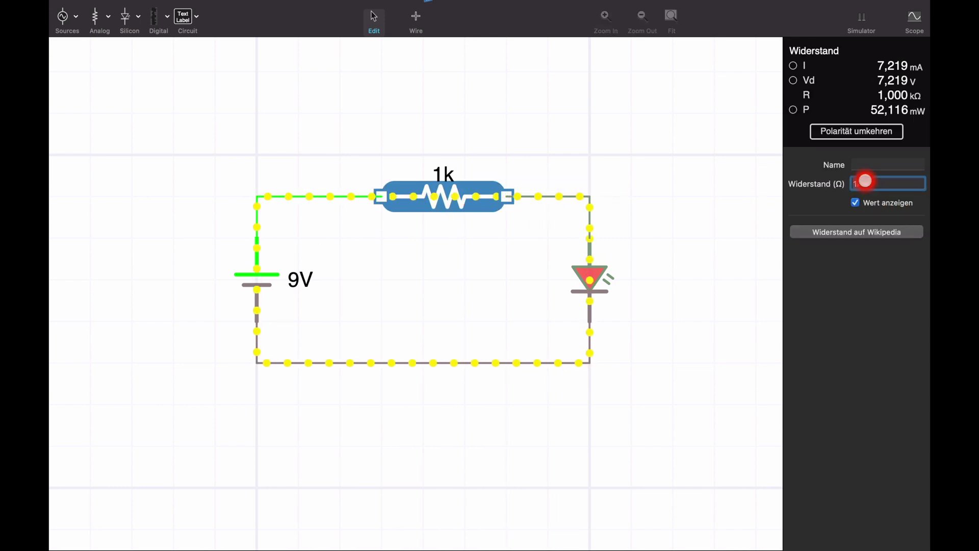
text(250)
key(Return)
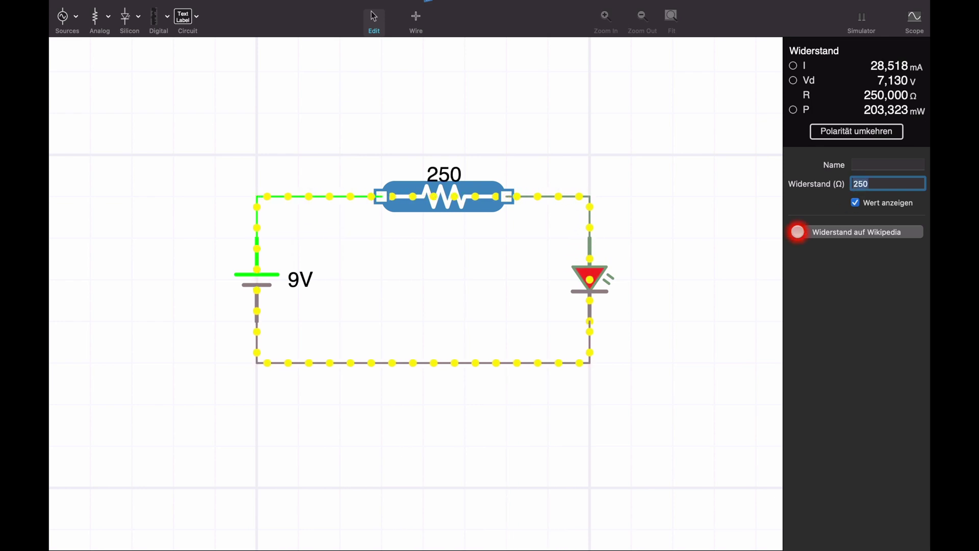
Step: Inspect the current and voltage of the wires after the resistor, below the LED, and between source and resistor
click(544, 195)
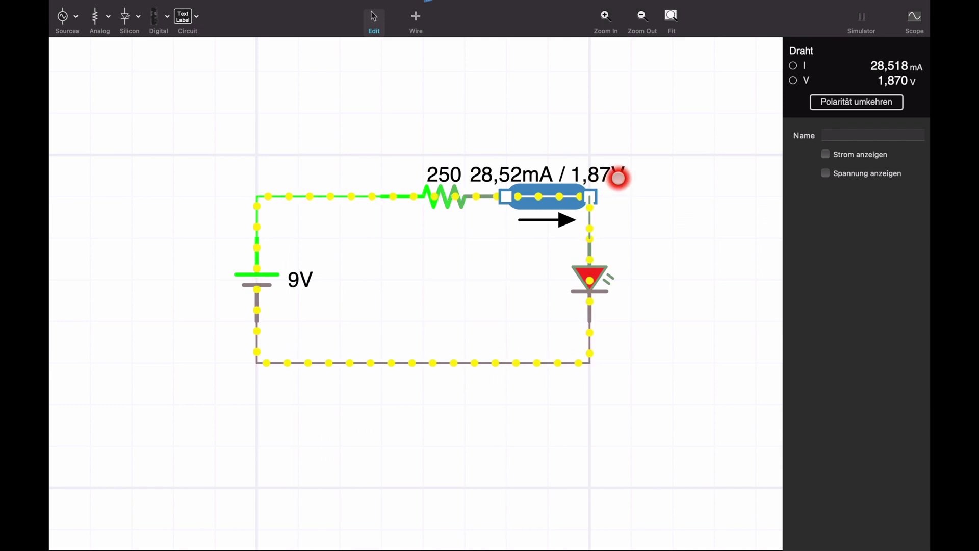
drag(585, 354, 590, 350)
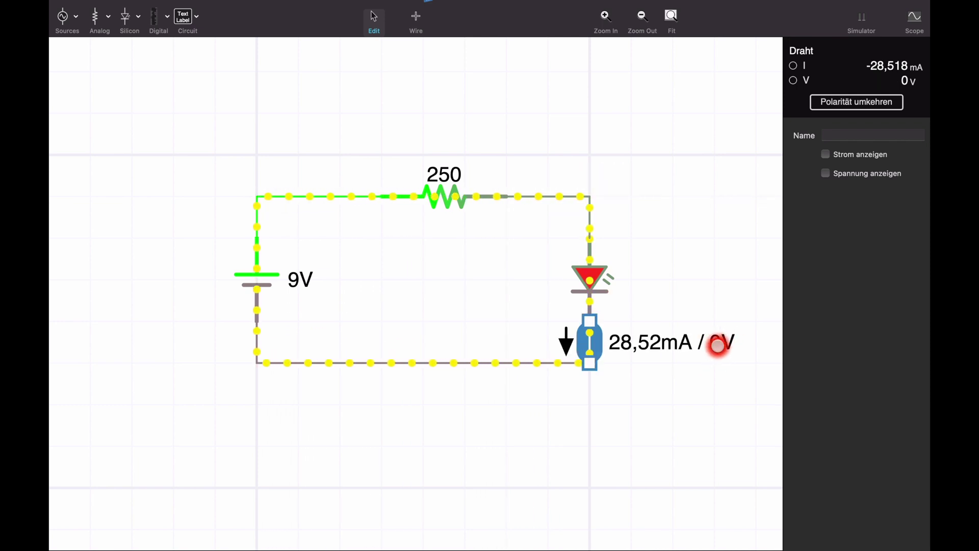
key(super+z)
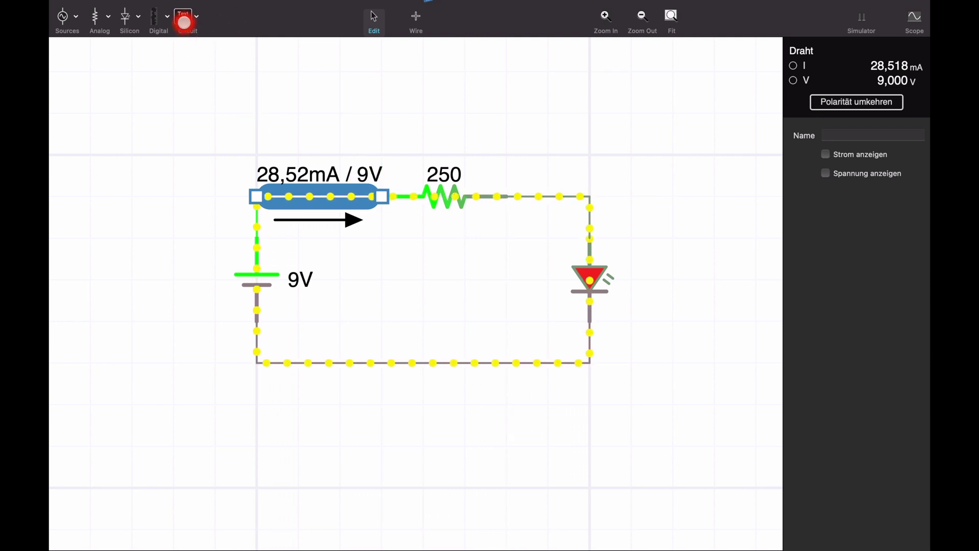
Step: Place a measuring device (Messgerät) beside the LED and wire its two terminals in parallel across the LED
click(184, 22)
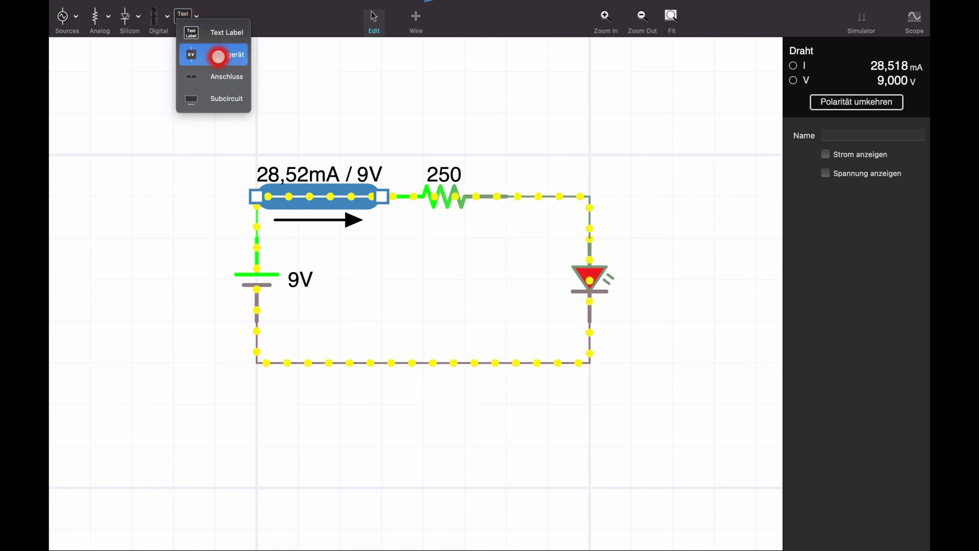
drag(218, 56, 696, 281)
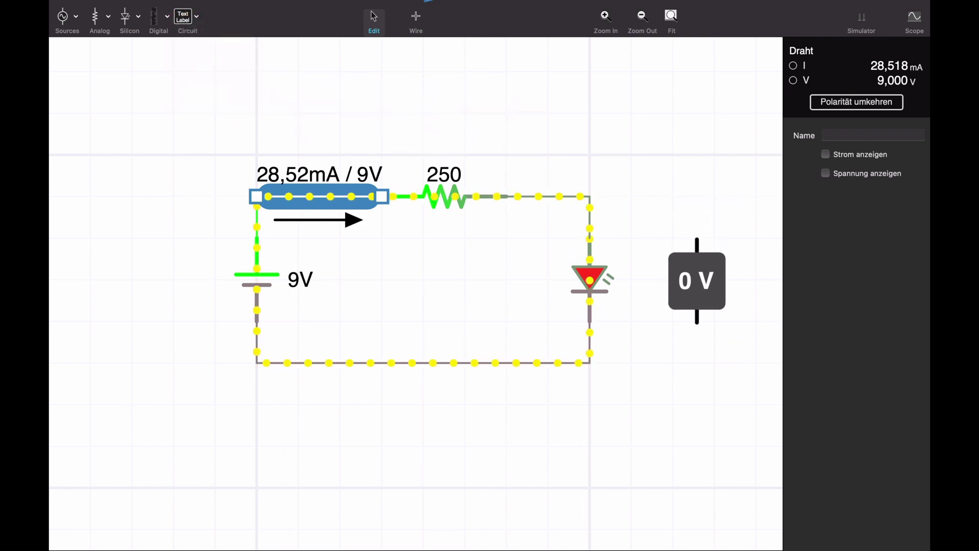
click(655, 243)
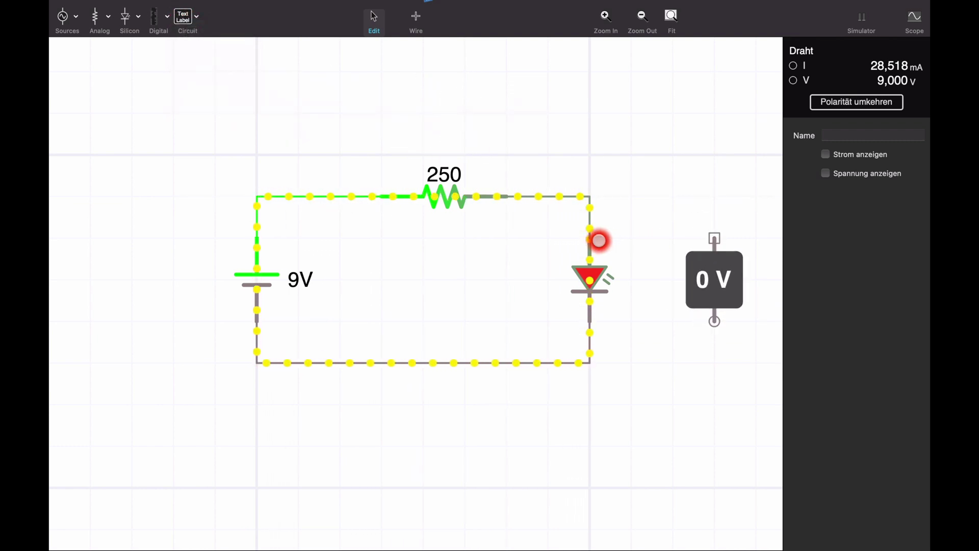
drag(592, 237, 715, 237)
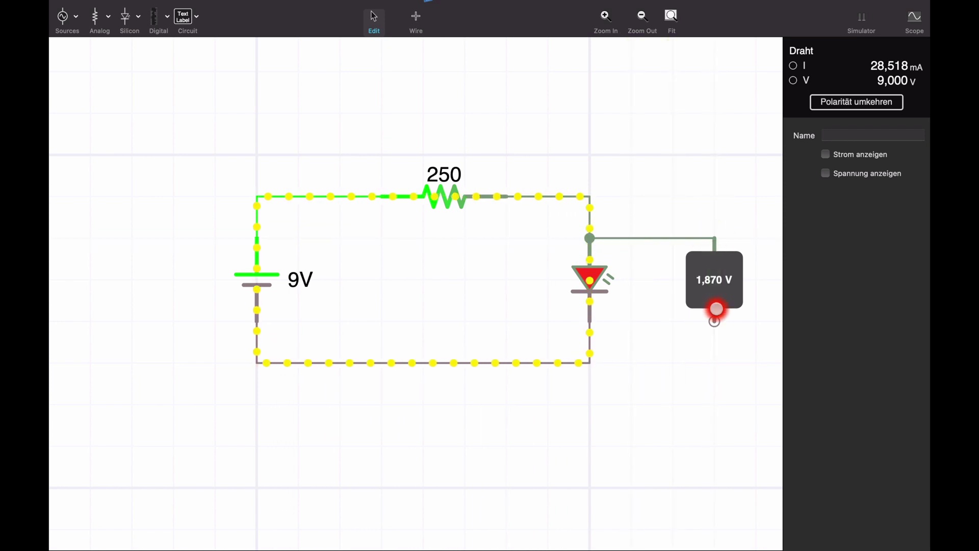
drag(711, 320, 590, 322)
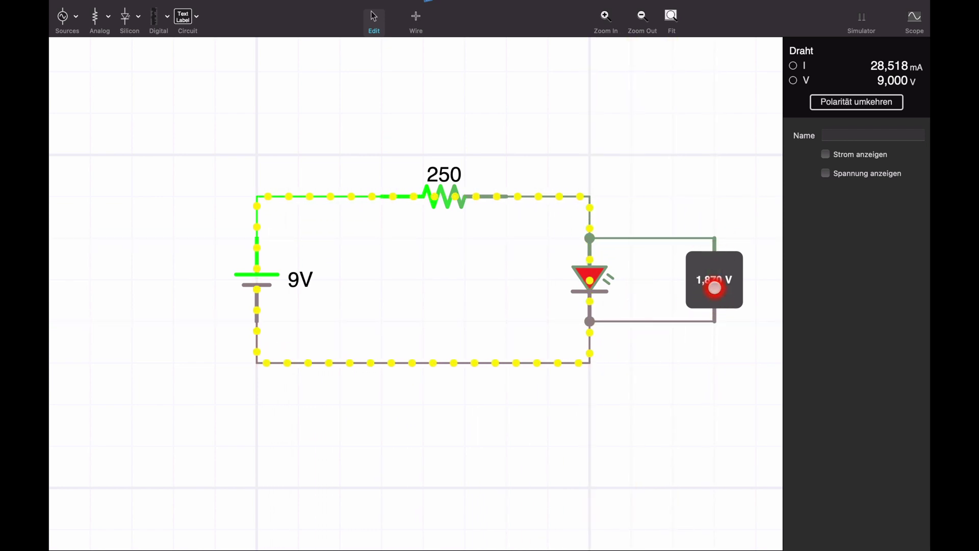
Step: Widen the measuring device by one grid square towards the LED and deselect it
click(714, 287)
drag(673, 236, 639, 237)
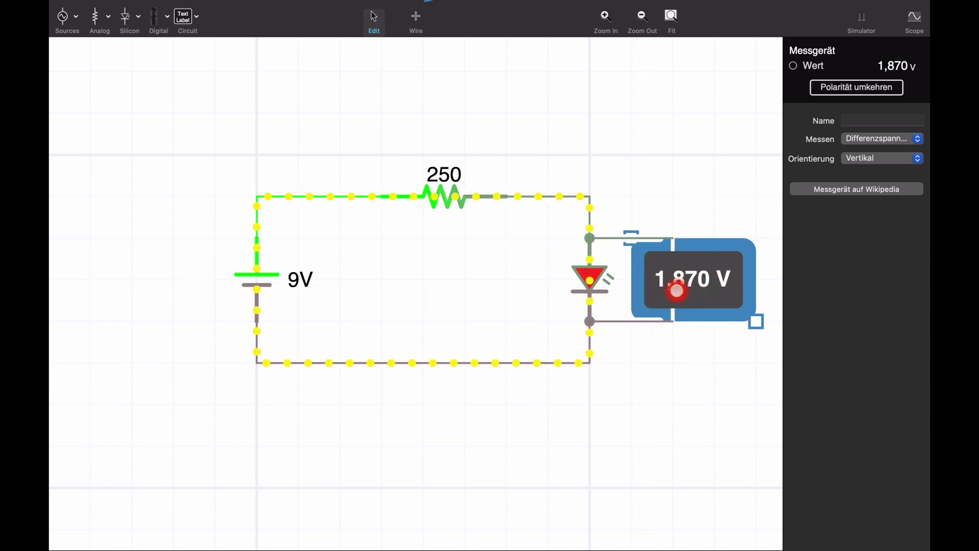
click(686, 348)
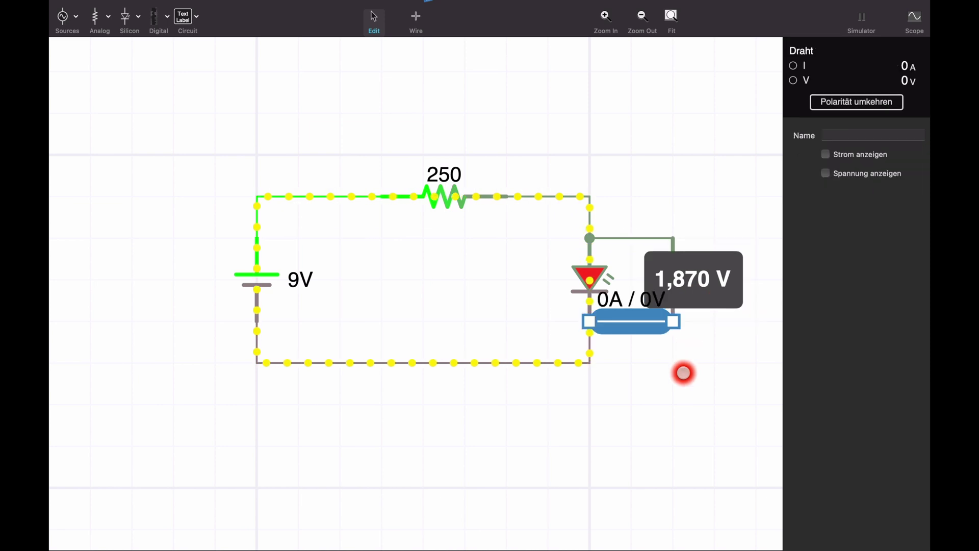
click(683, 373)
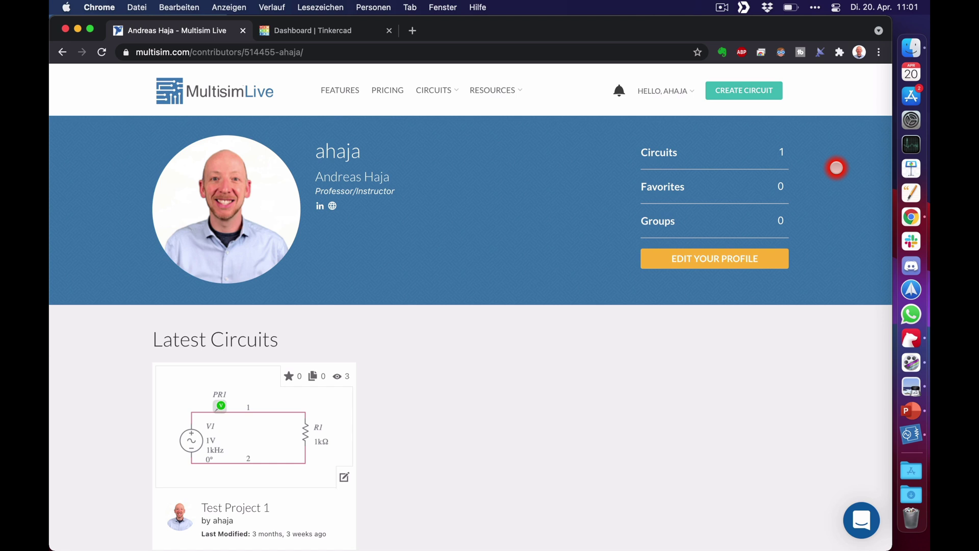
Step: Switch to Multisim Live in the browser and create a new circuit
click(747, 90)
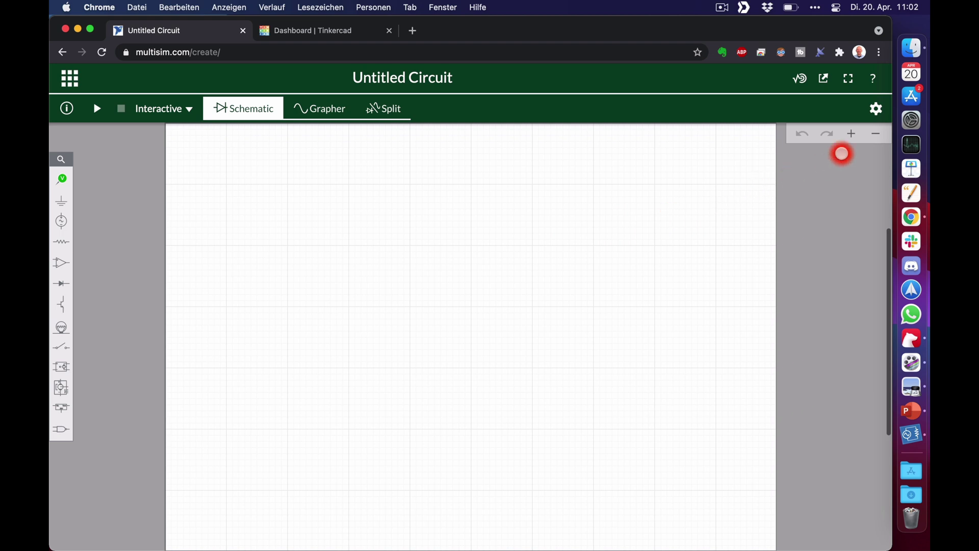
click(852, 133)
click(853, 134)
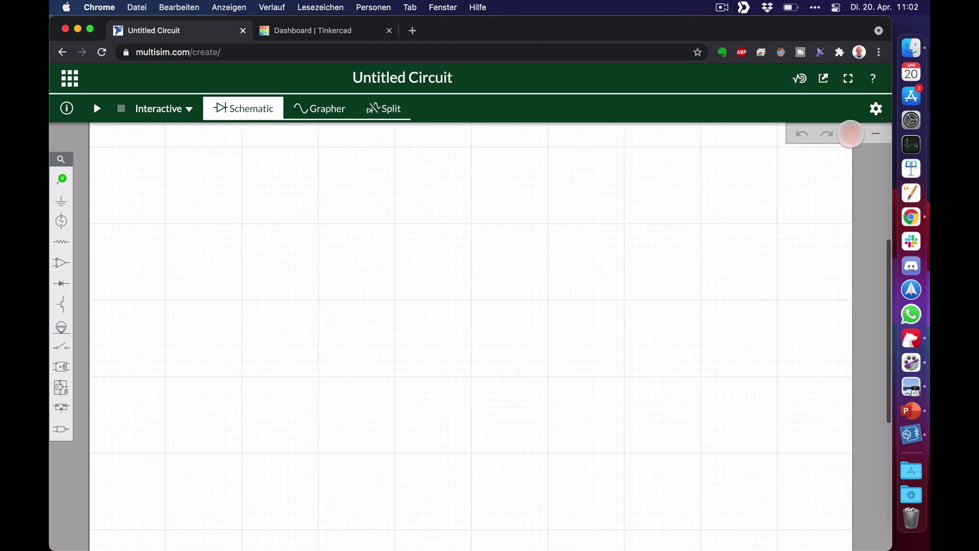
click(853, 133)
scroll(303, 242, up, 5)
scroll(303, 242, left, 3)
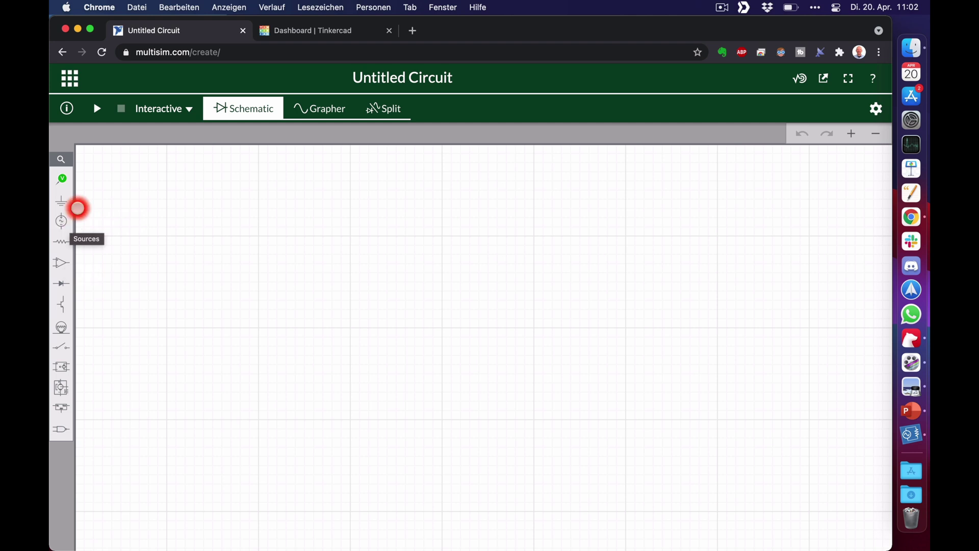
Step: Place a DC Voltage source in the schematic and set its DC_mag to 9 V
click(66, 220)
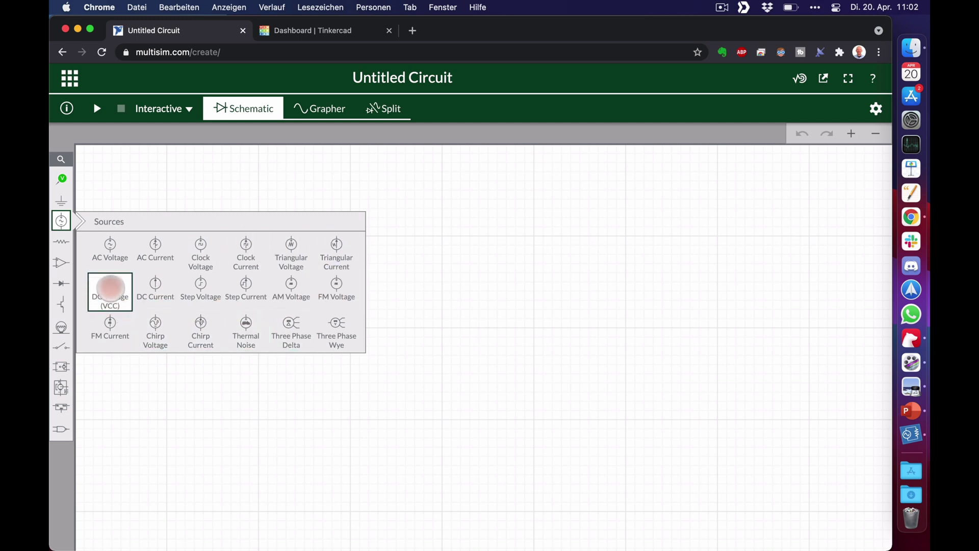
click(117, 286)
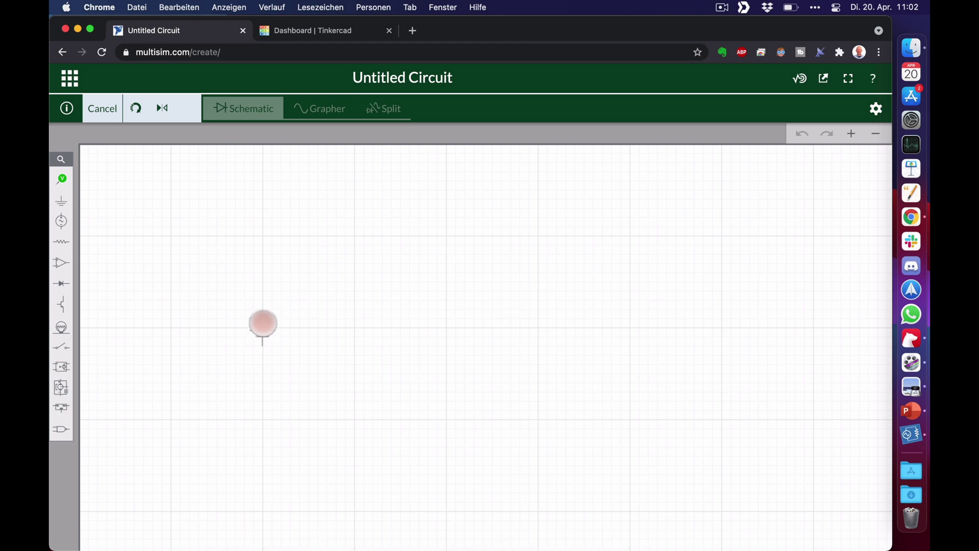
click(262, 324)
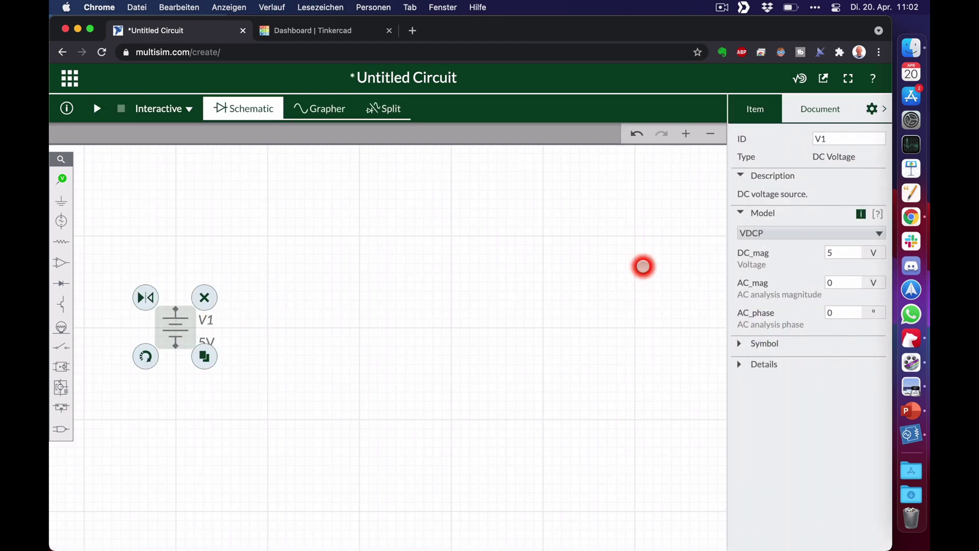
double_click(846, 252)
key(BackSpace)
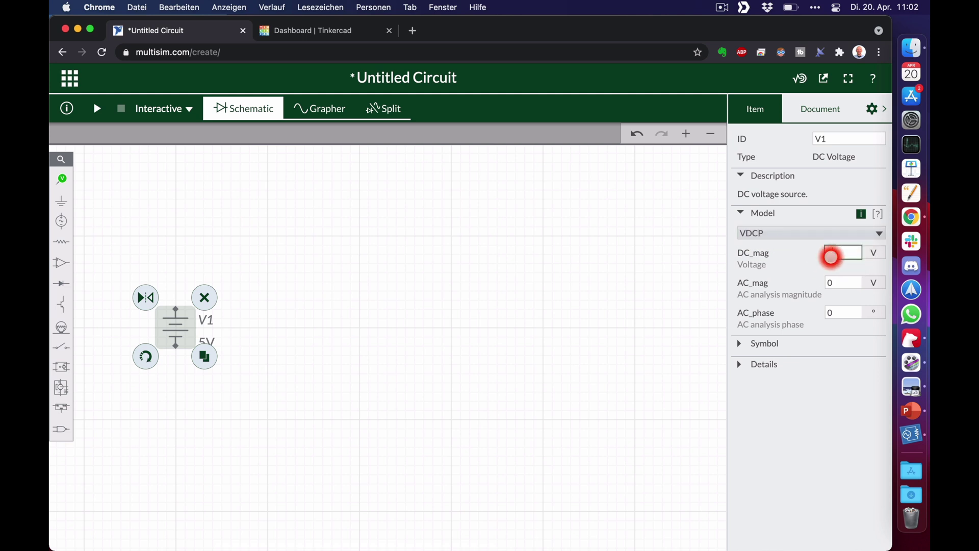
text(9)
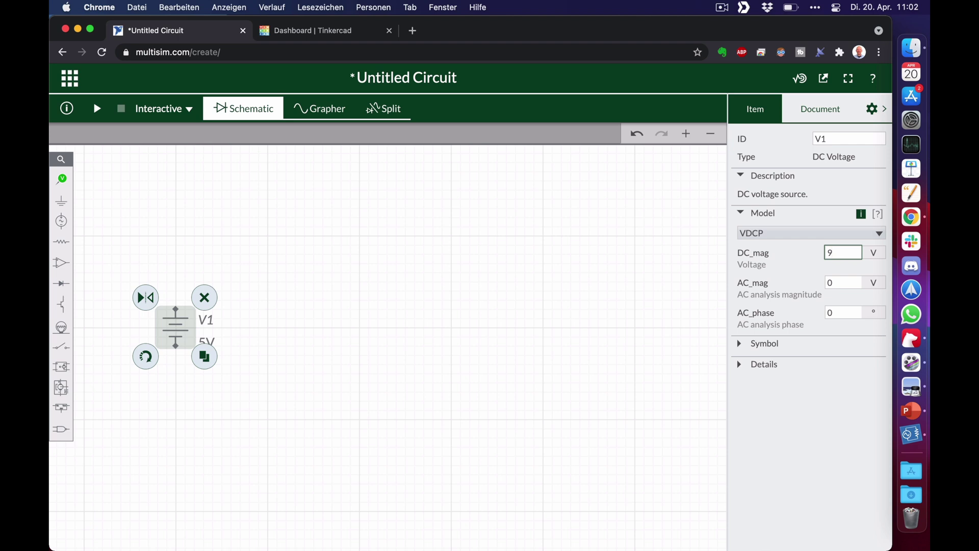
Step: Change the source's symbol to the circle with a continuous vertical line and polarity signs outside
click(764, 343)
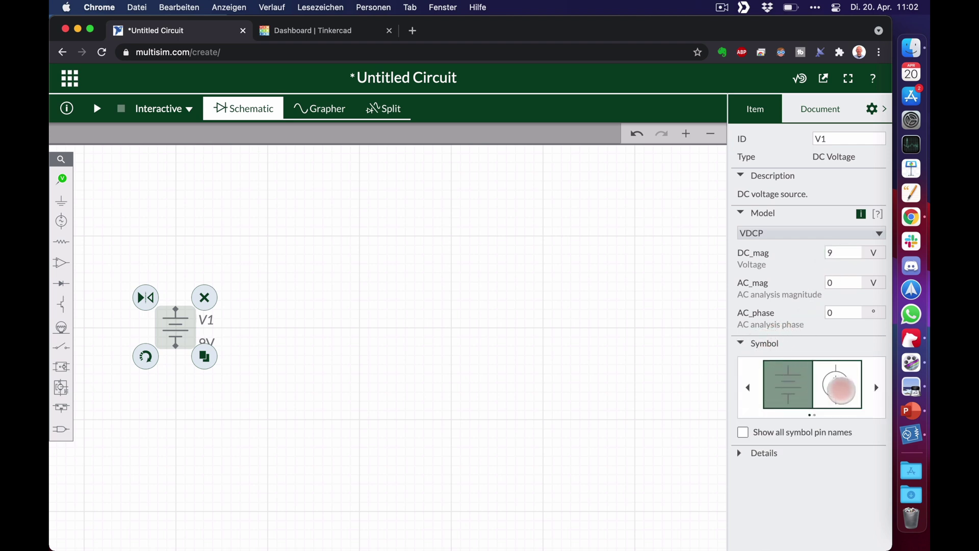
click(838, 387)
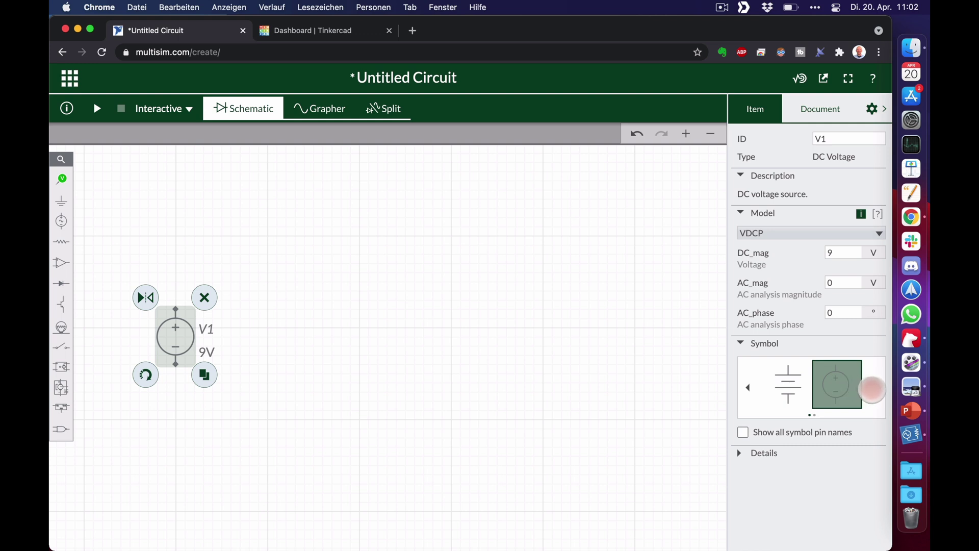
click(872, 389)
click(831, 383)
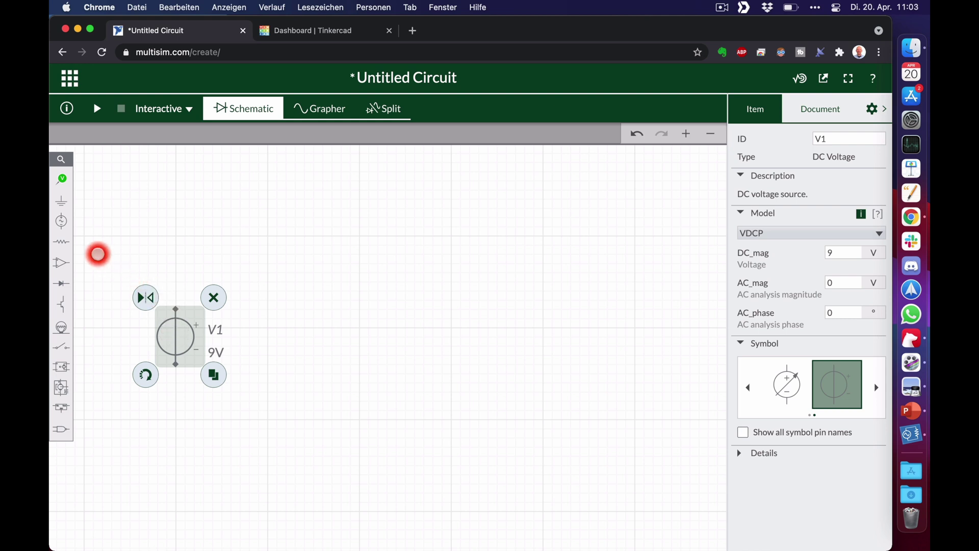
Step: Place a horizontal resistor above and to the right of the voltage source and set its resistance to 250 Ω
click(61, 242)
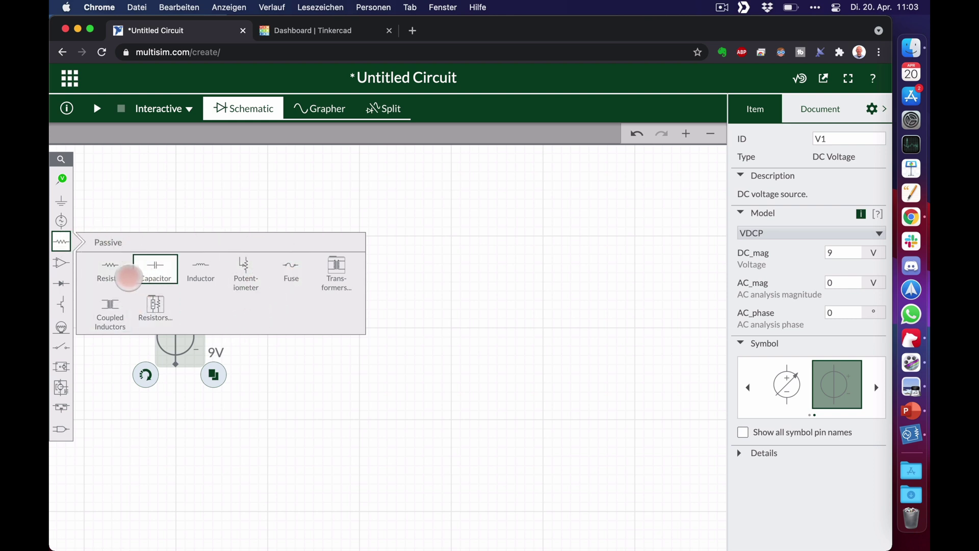
click(108, 271)
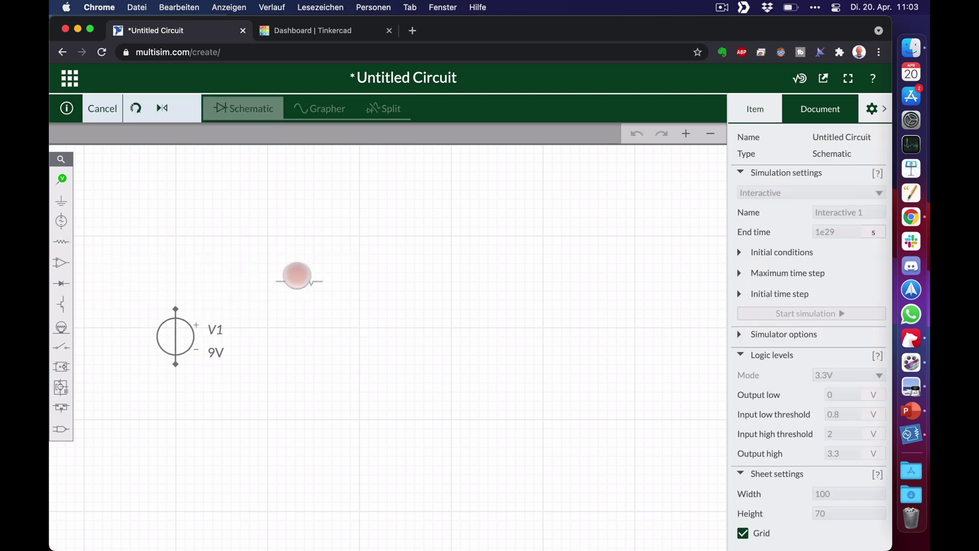
click(272, 281)
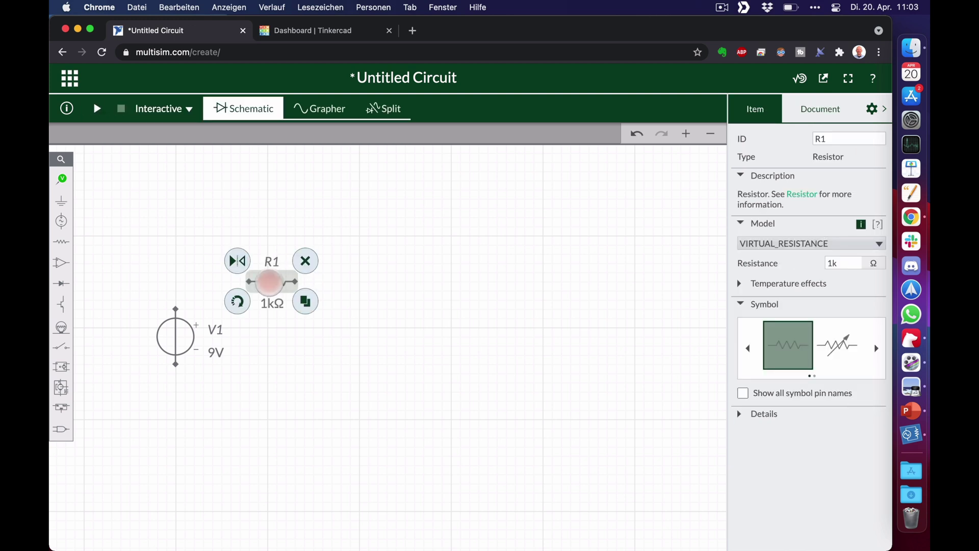
click(832, 263)
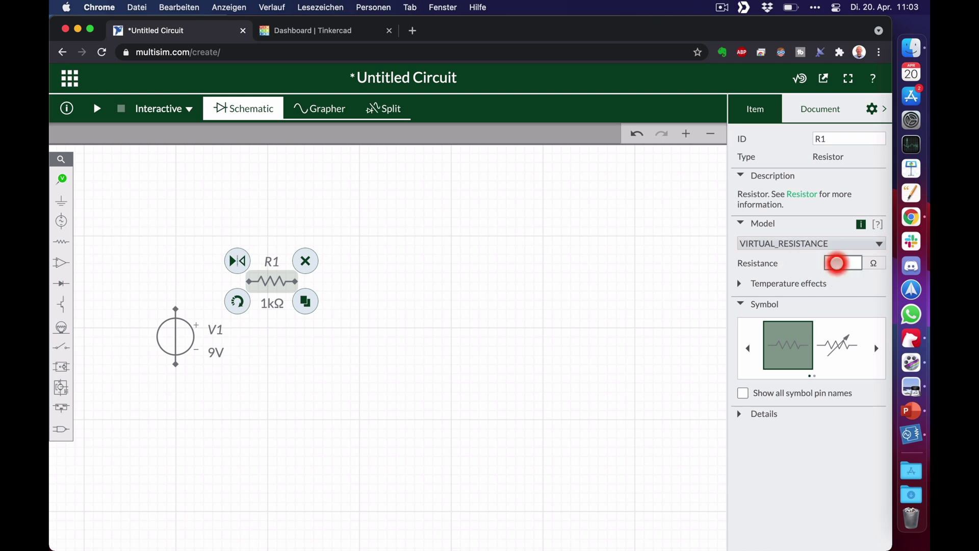
text(1)
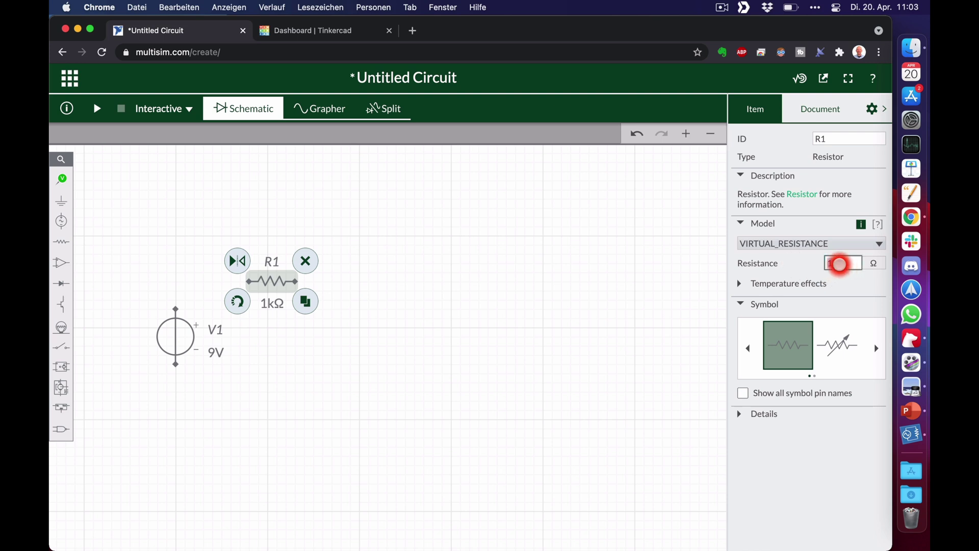
text(250)
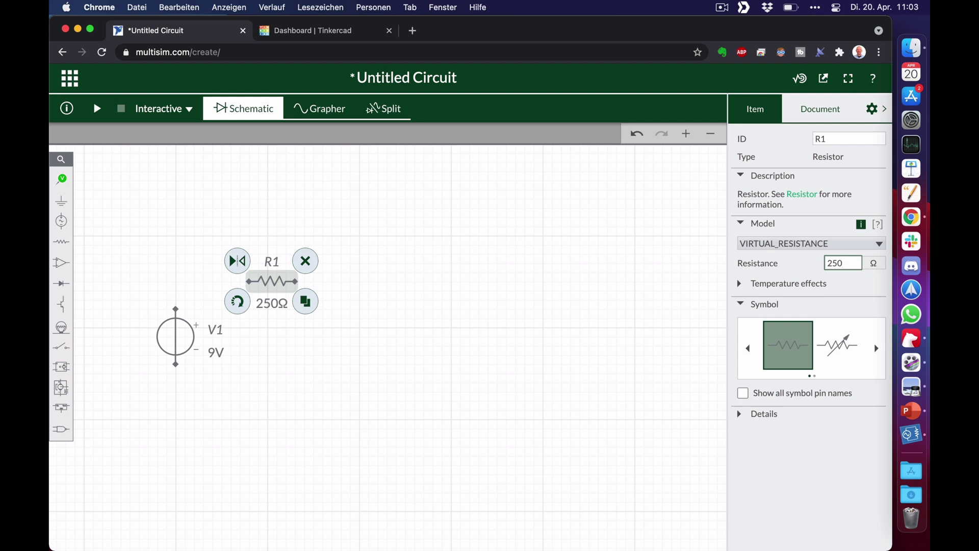
click(613, 274)
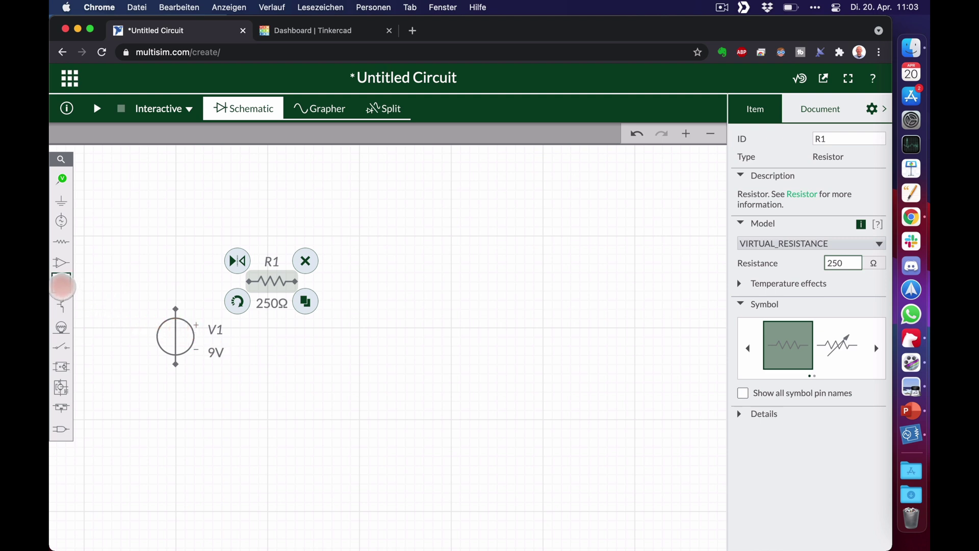
Step: Place a vertical LED to the right of the resistor, level with the voltage source, and look through its model parameters
click(62, 283)
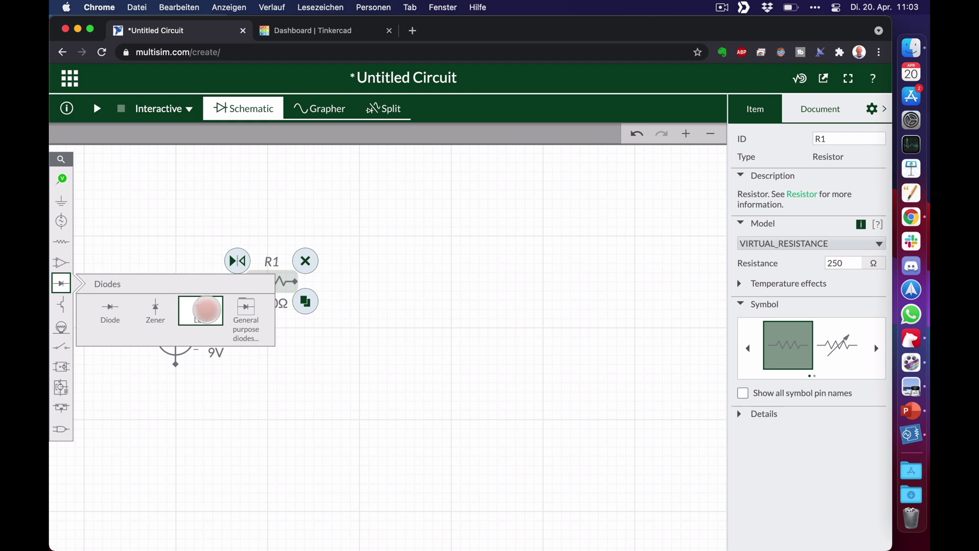
click(206, 308)
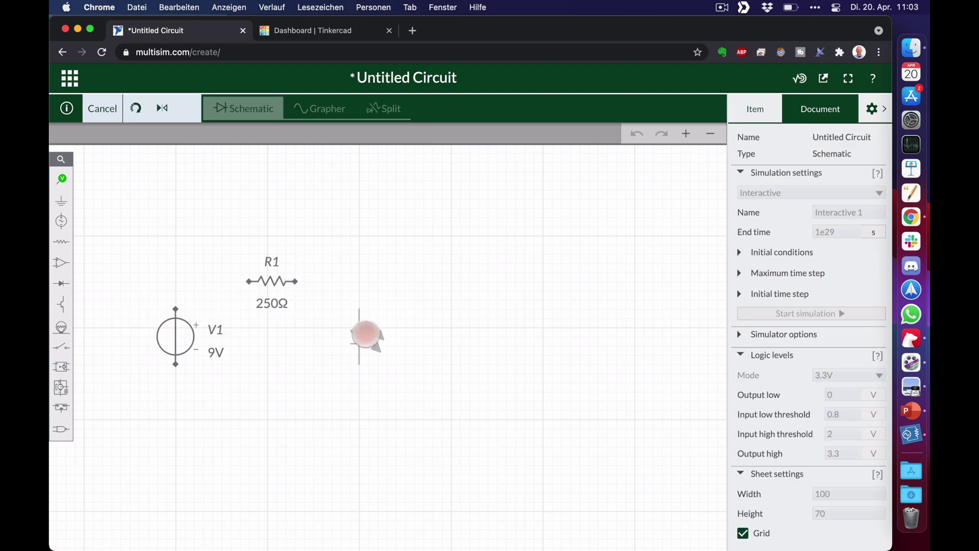
click(366, 334)
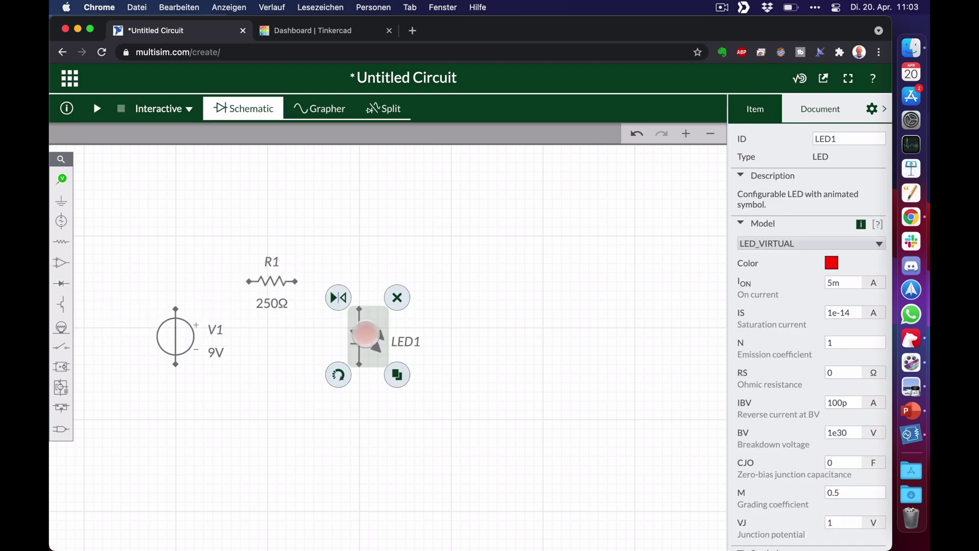
scroll(811, 320, down, 3)
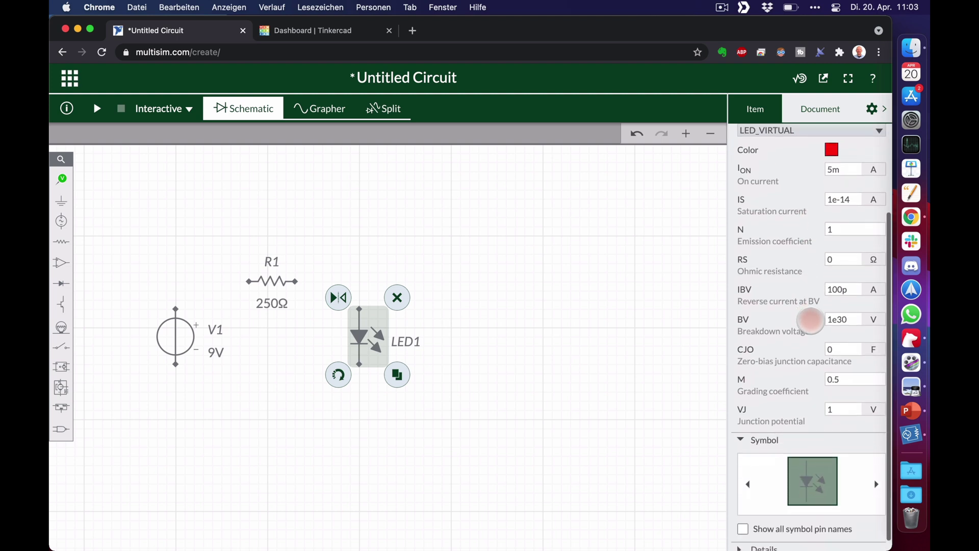
Step: Wire the voltage source's positive terminal to the resistor's near end, and the resistor's other end to the LED's upper terminal
scroll(811, 320, up, 3)
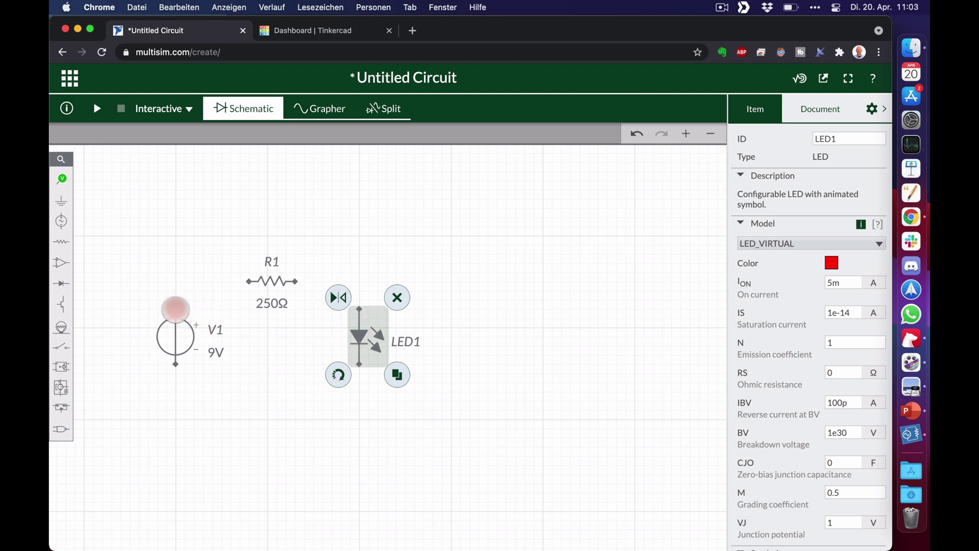
shift+click(175, 308)
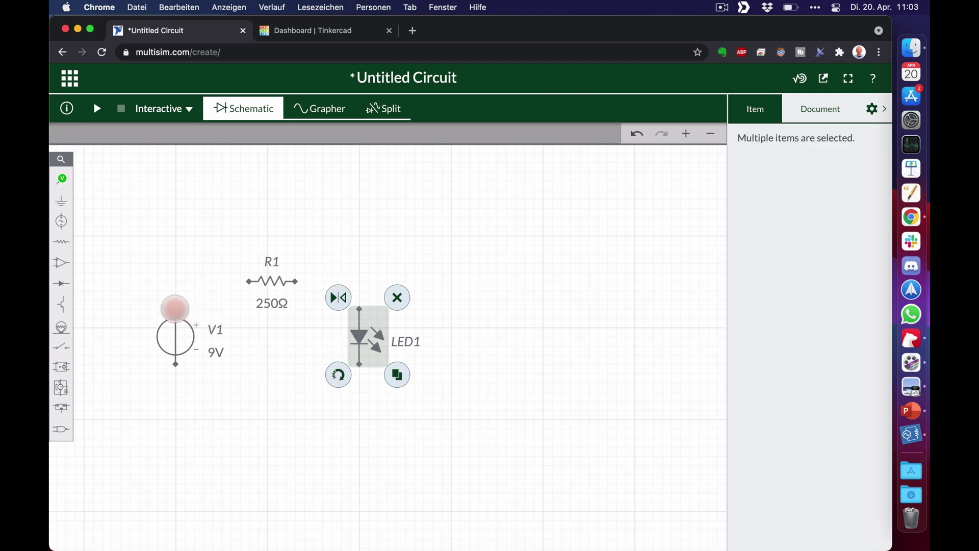
click(175, 308)
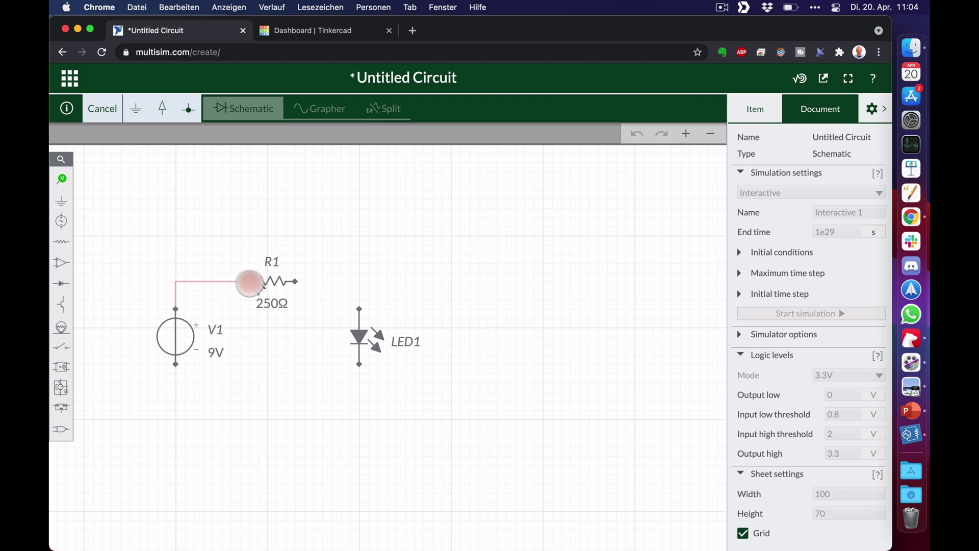
click(249, 283)
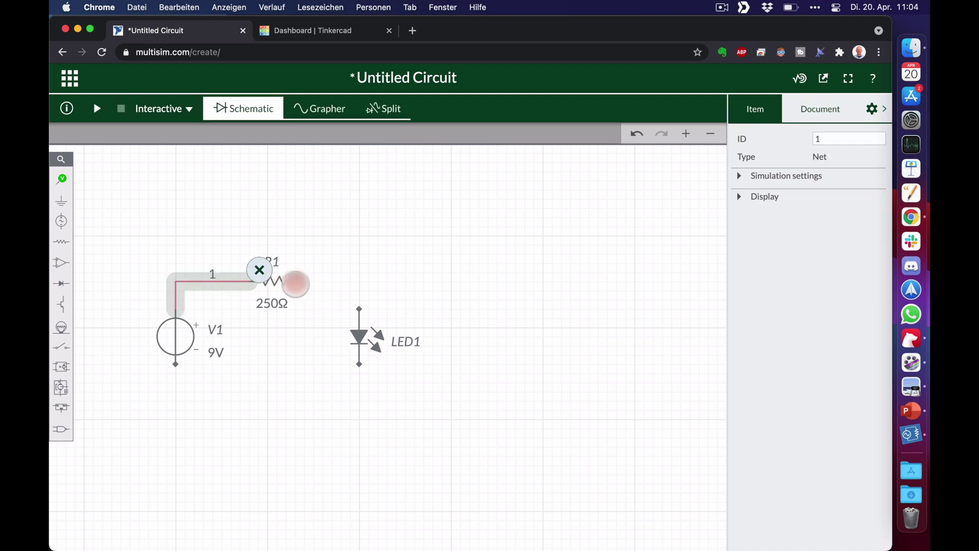
click(295, 281)
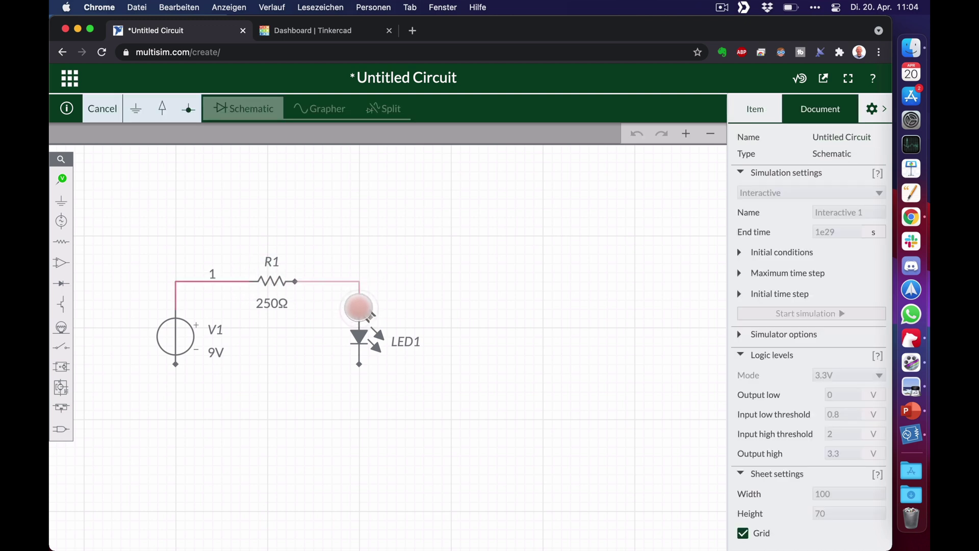
click(358, 307)
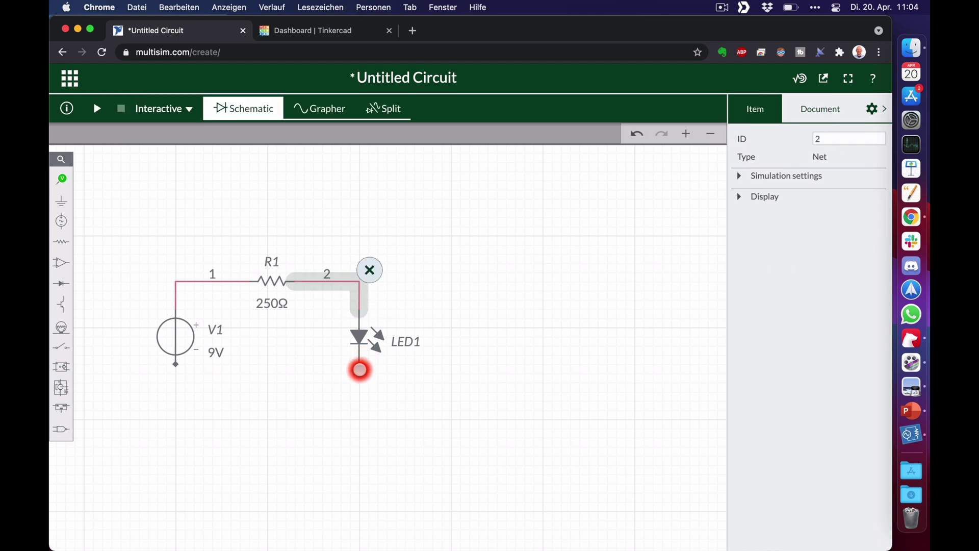
Step: Close the loop from the LED's lower terminal to the source's negative terminal with a lowered return wire, and test-run the interactive simulation
click(359, 367)
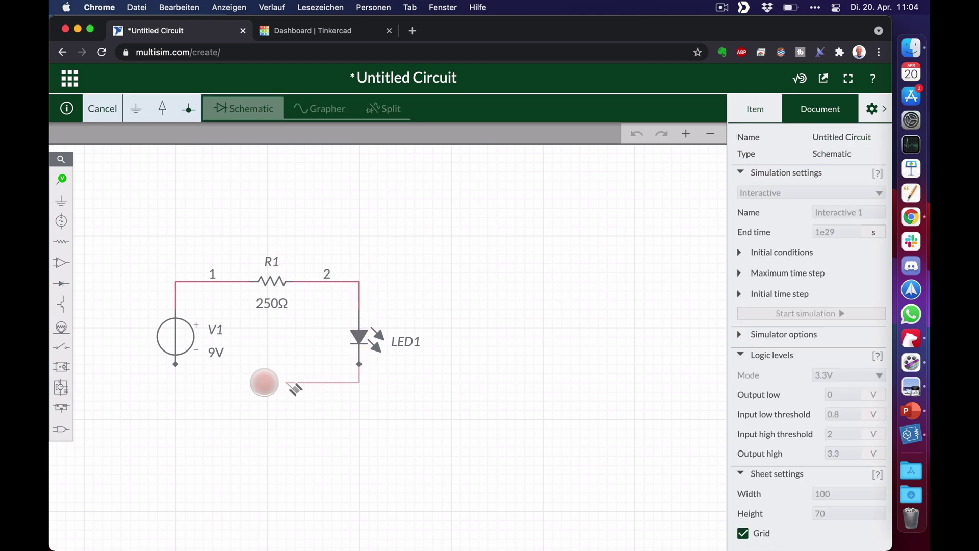
click(172, 363)
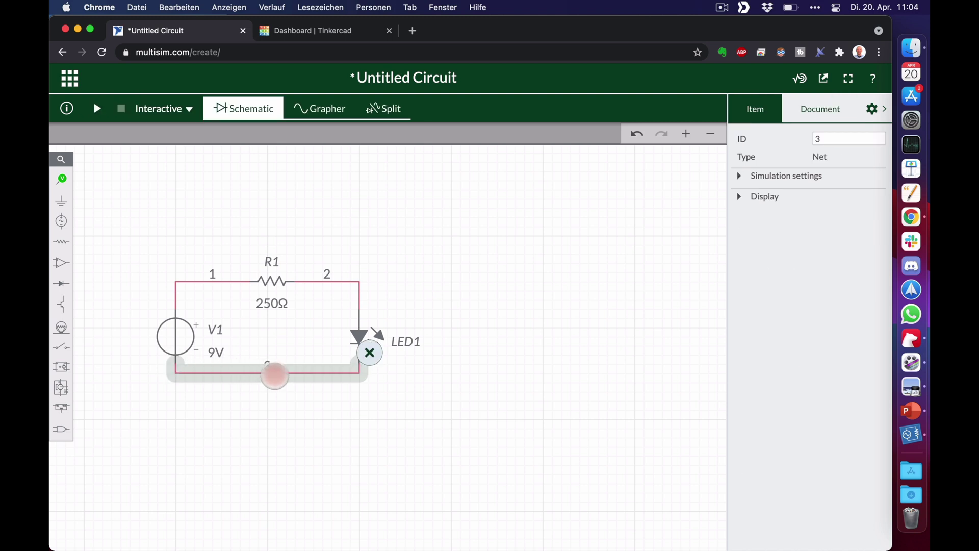
drag(269, 372, 269, 387)
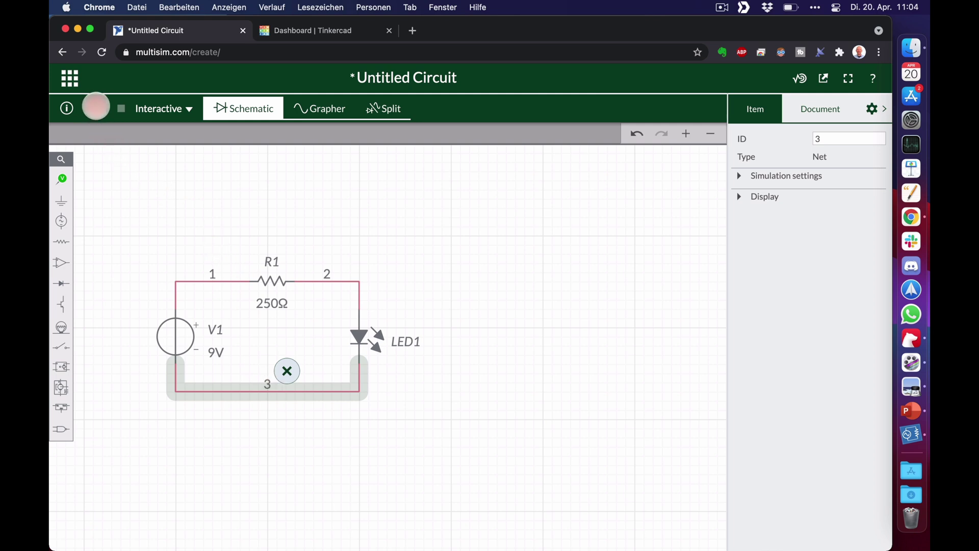
click(95, 107)
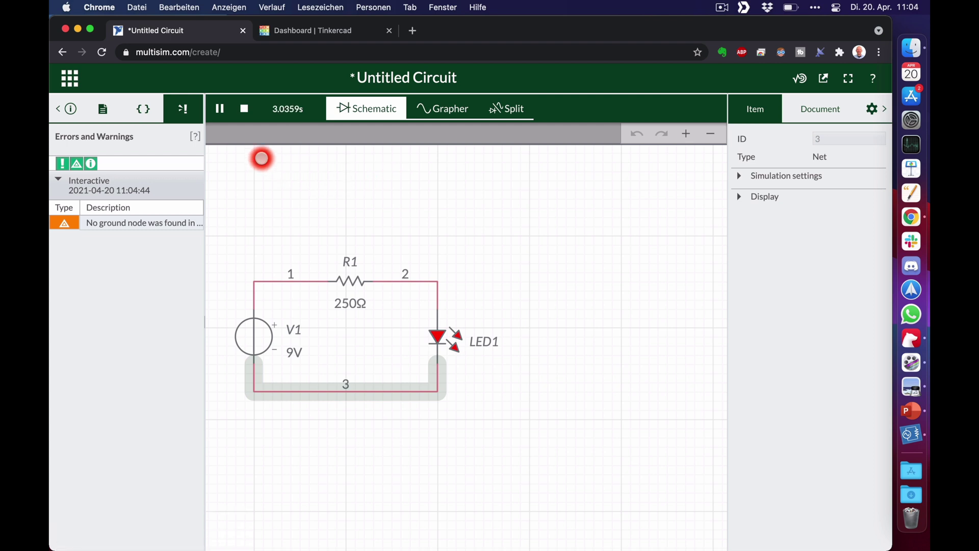
click(243, 109)
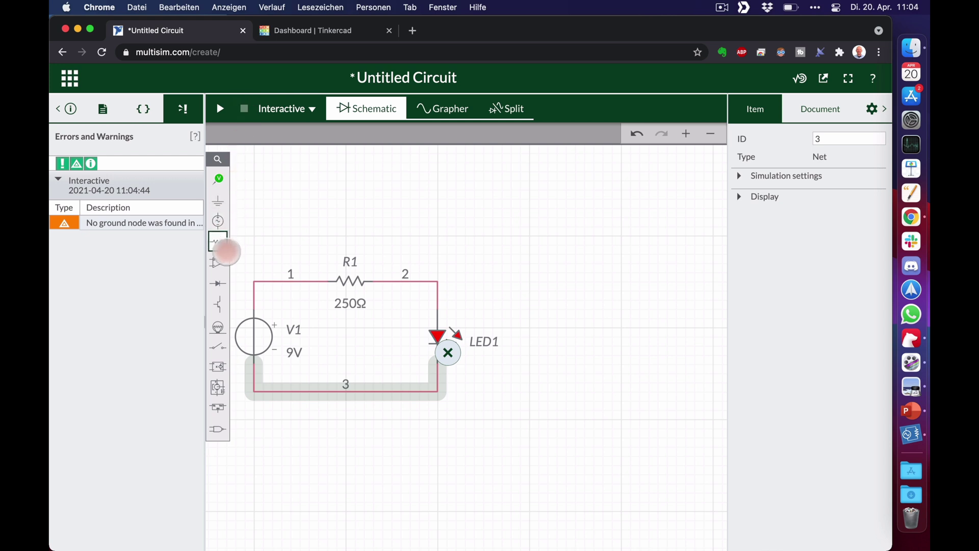
Step: Place a current probe on the wire between the resistor and the LED, and run the simulation to measure the current
click(216, 178)
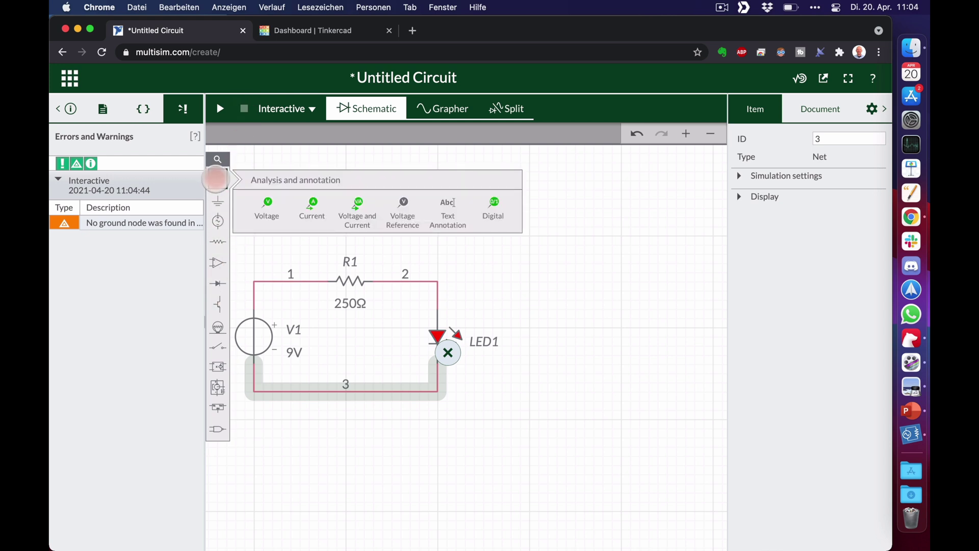
click(268, 208)
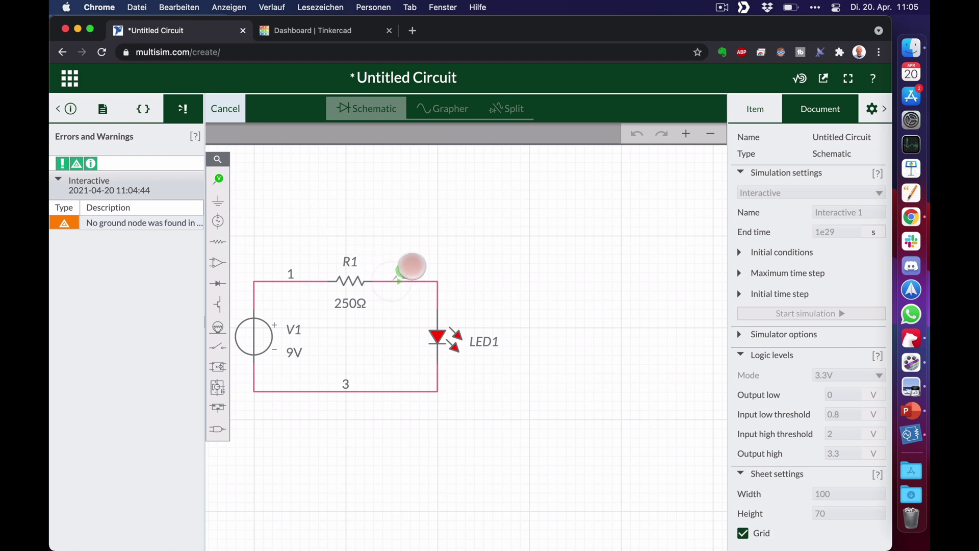
click(413, 266)
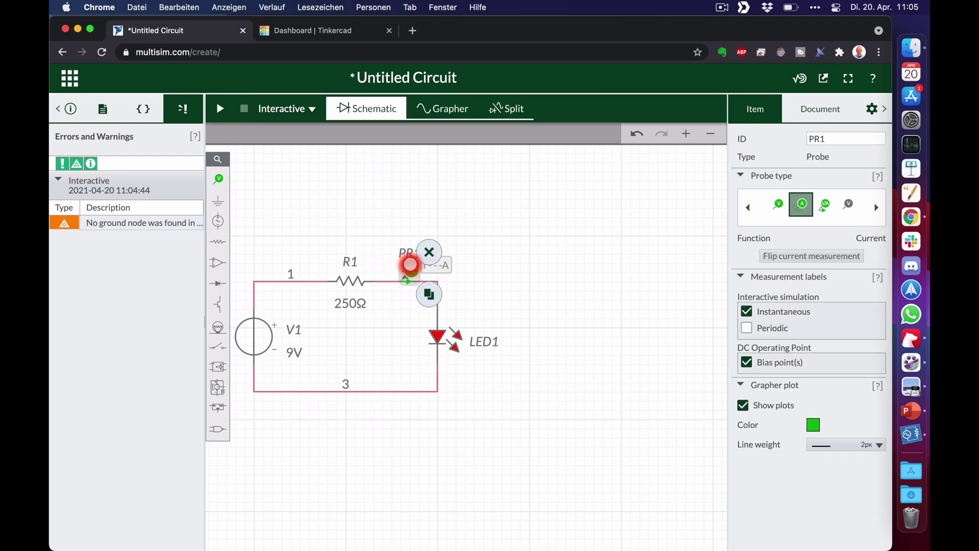
click(220, 109)
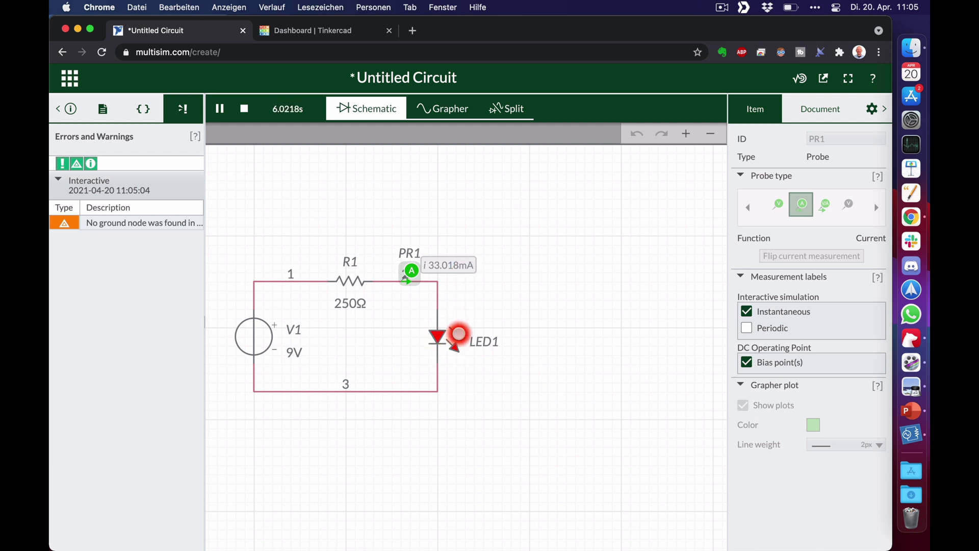
click(243, 108)
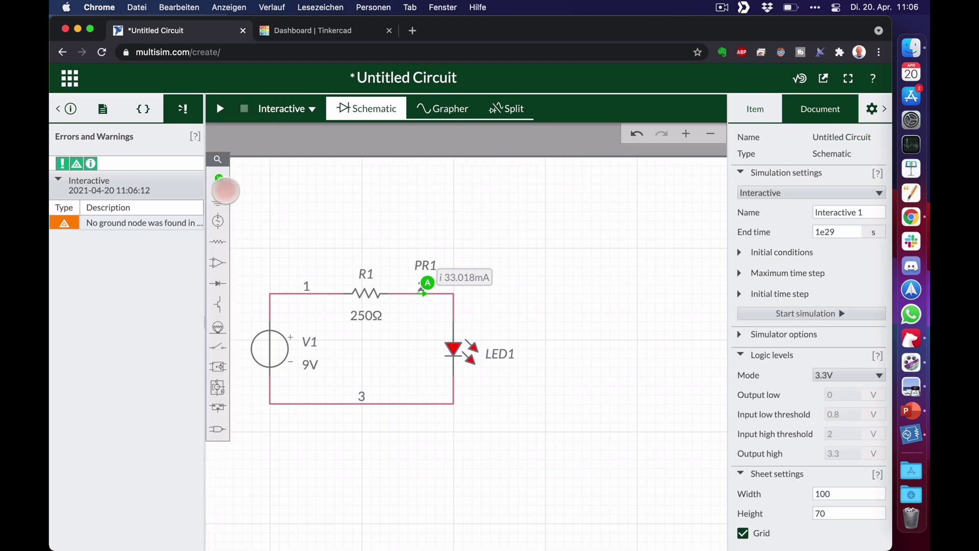
Step: Place a voltage probe on the wire just above the LED, and run the simulation to read its voltage
click(217, 179)
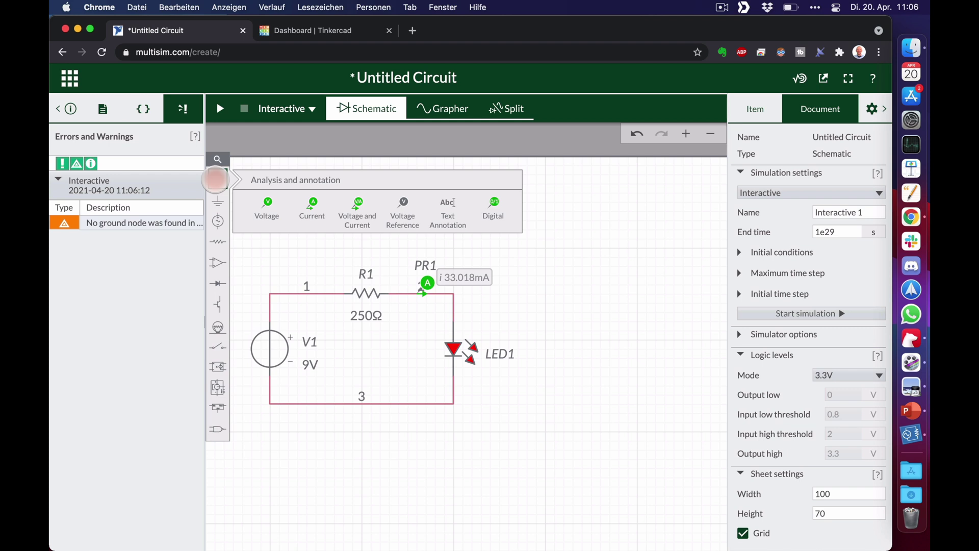
click(267, 206)
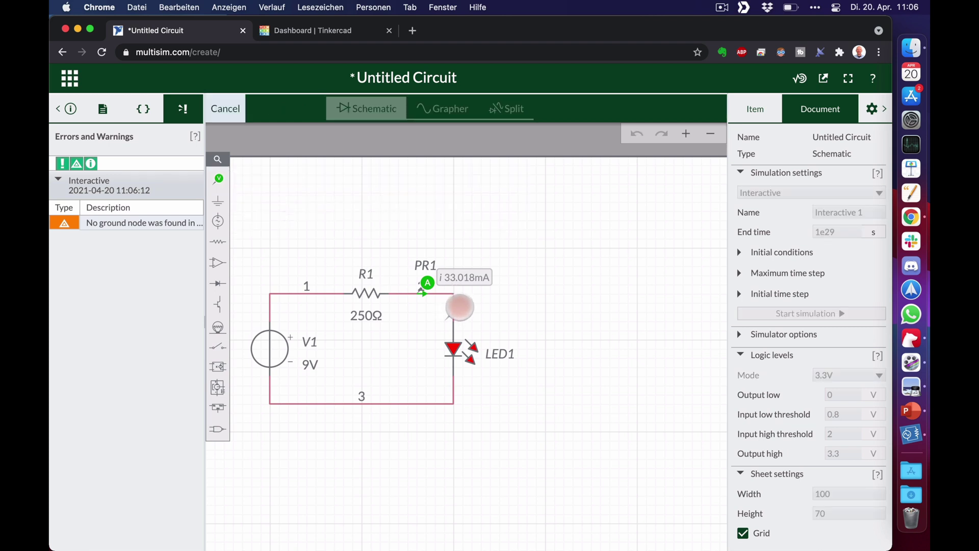
click(470, 306)
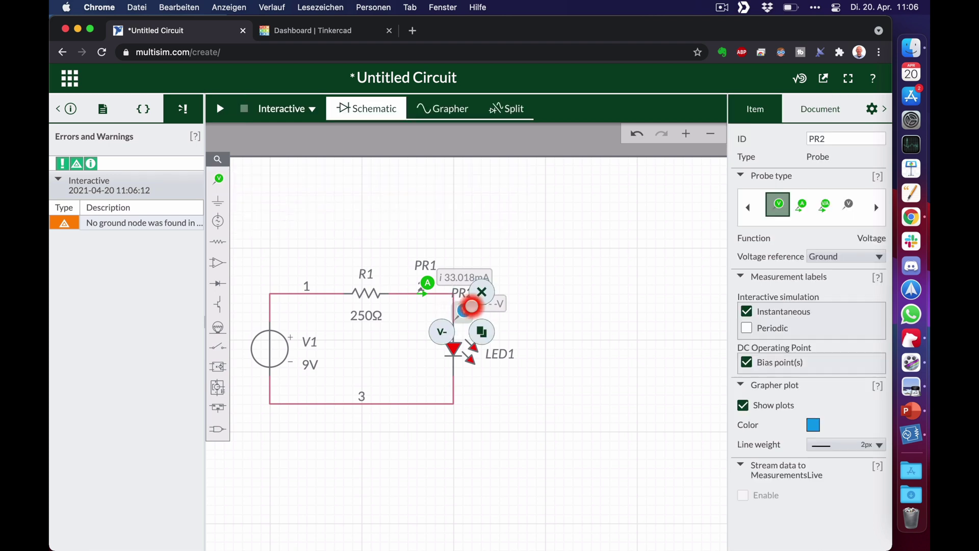
click(221, 109)
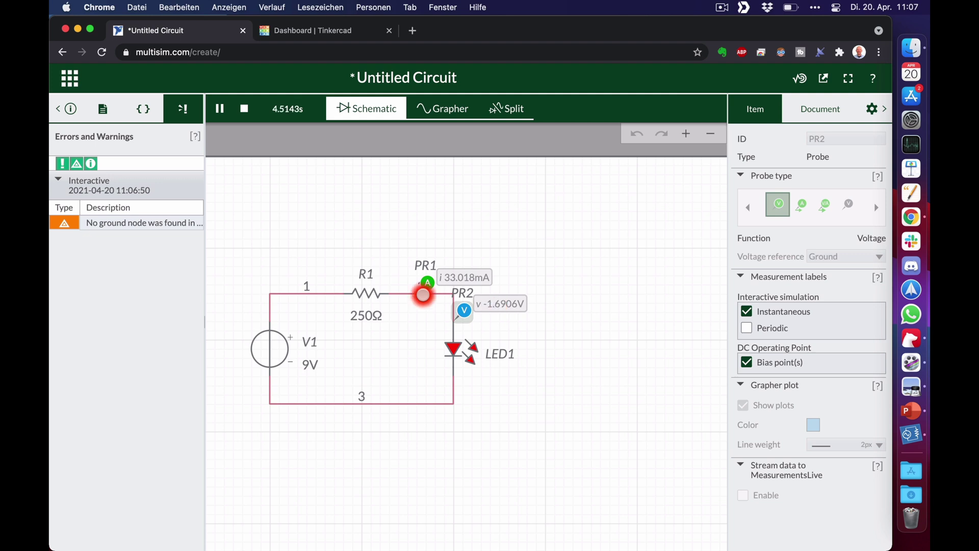
click(244, 108)
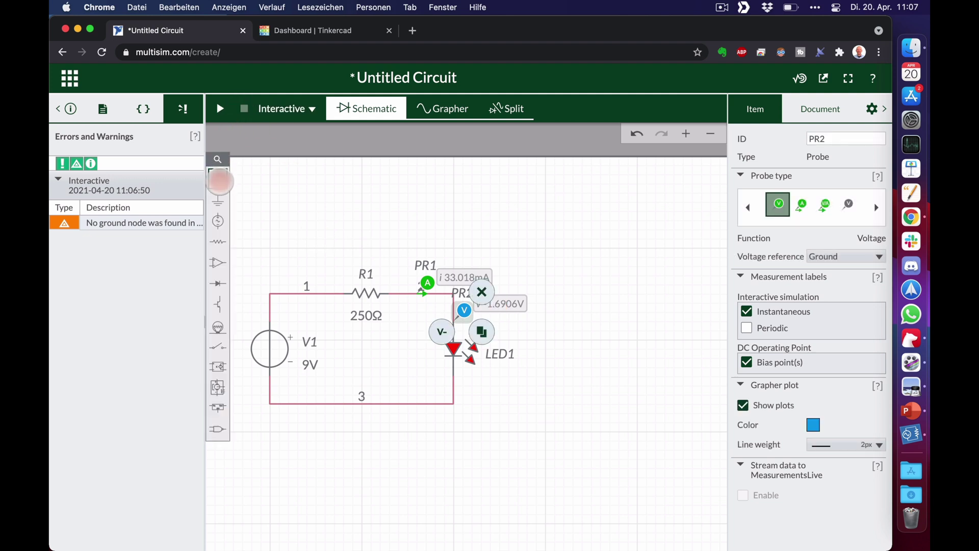
Step: Add a voltage probe on the return wire below the LED, and run the simulation to compare the voltages on both sides of the LED
click(219, 181)
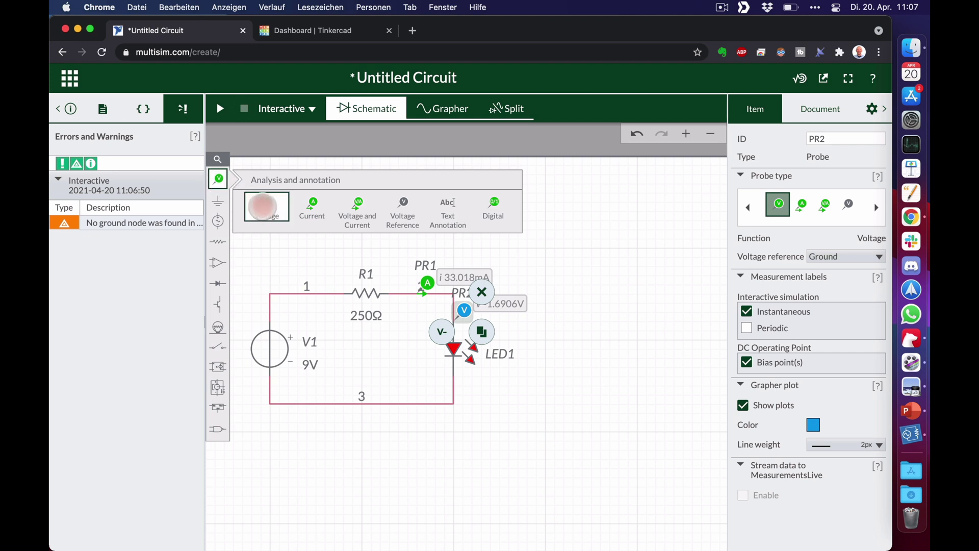
click(265, 203)
click(465, 386)
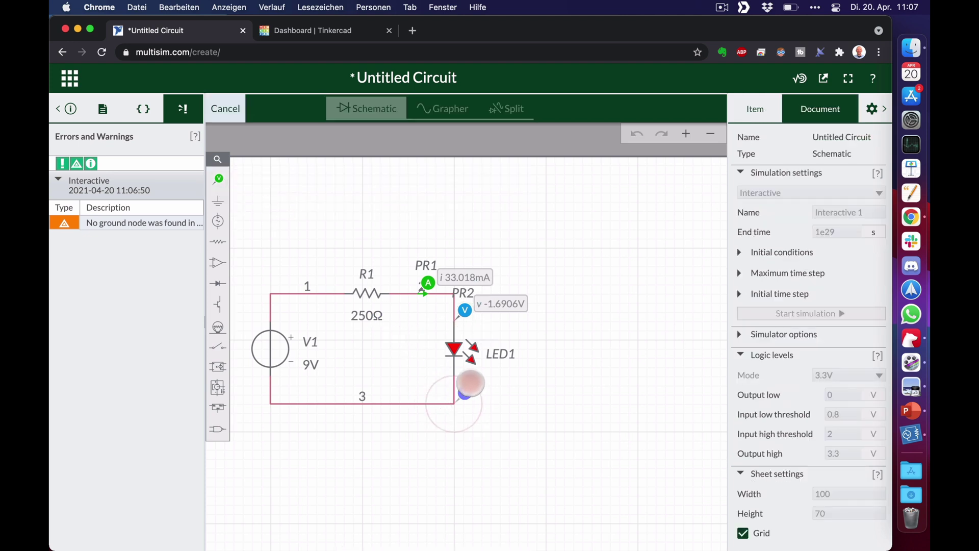
click(220, 108)
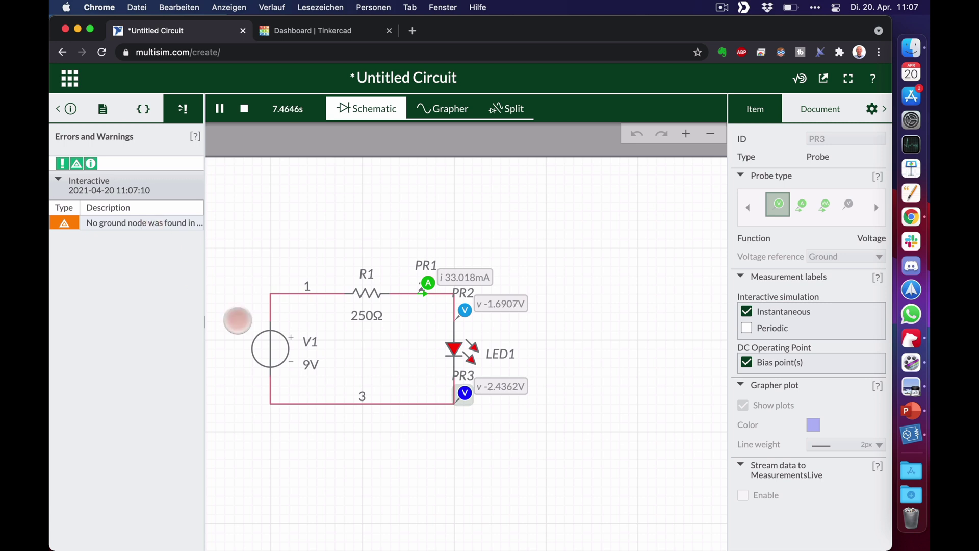
drag(306, 386, 300, 405)
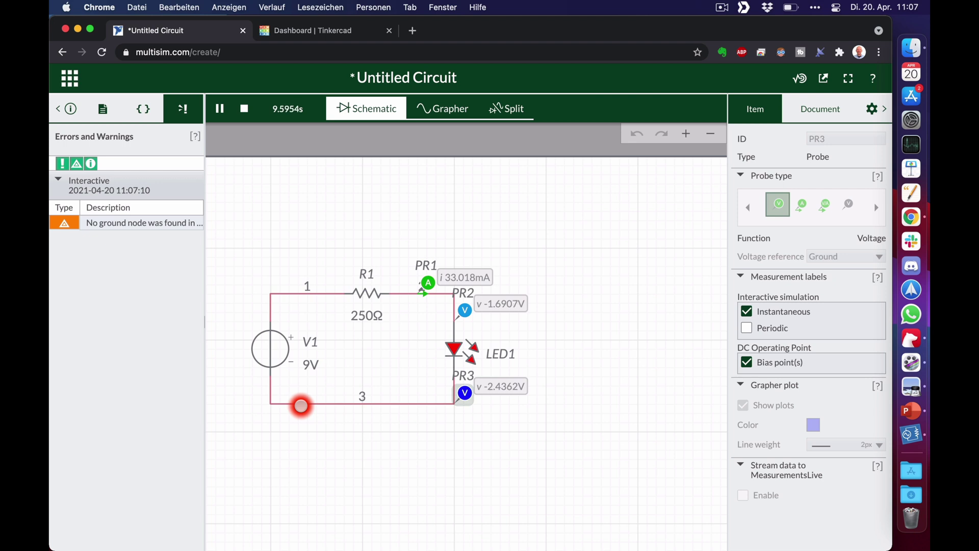
mouse_move(301, 406)
mouse_down()
mouse_move(274, 399)
mouse_move(270, 382)
mouse_up()
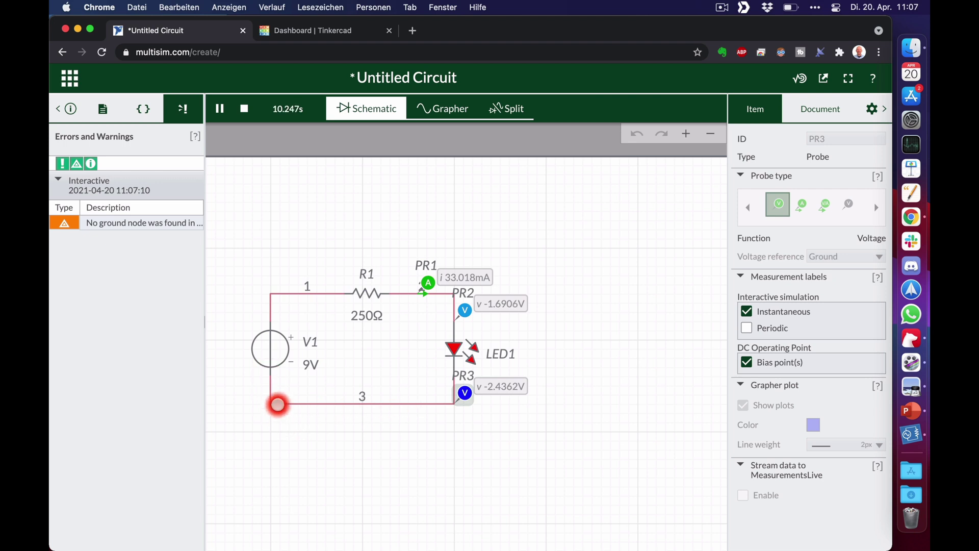
click(270, 379)
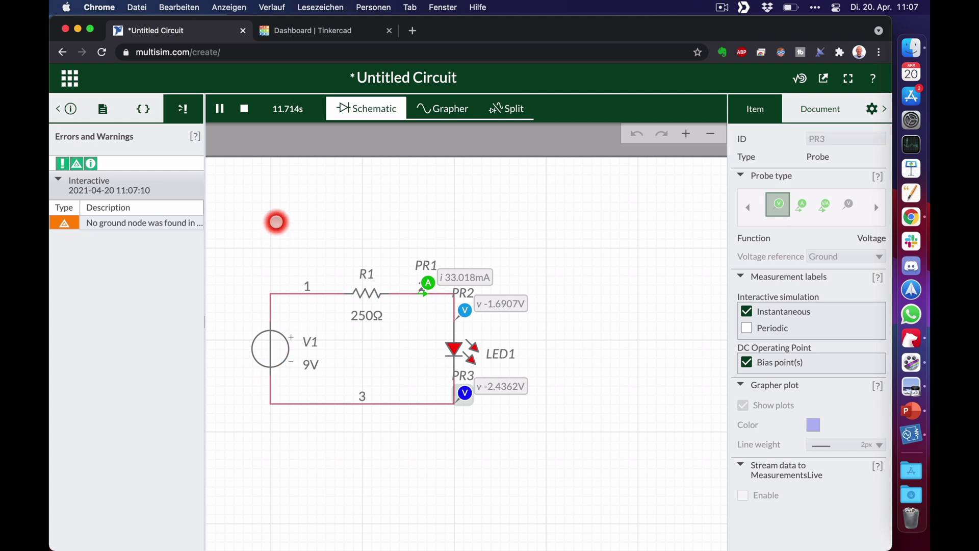
click(244, 108)
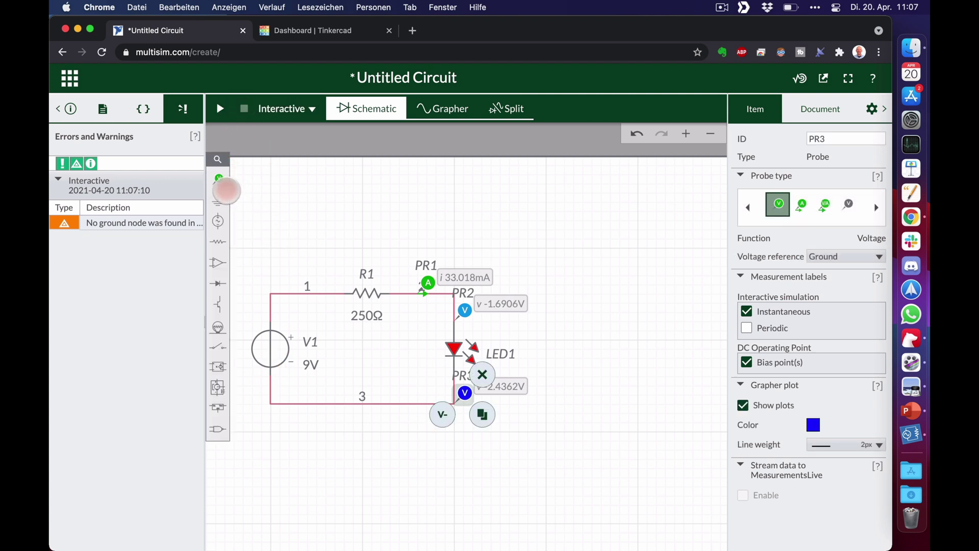
Step: Attach a ground connector to the bottom return wire near the voltage source, and rerun the simulation to read the probe voltages
click(218, 200)
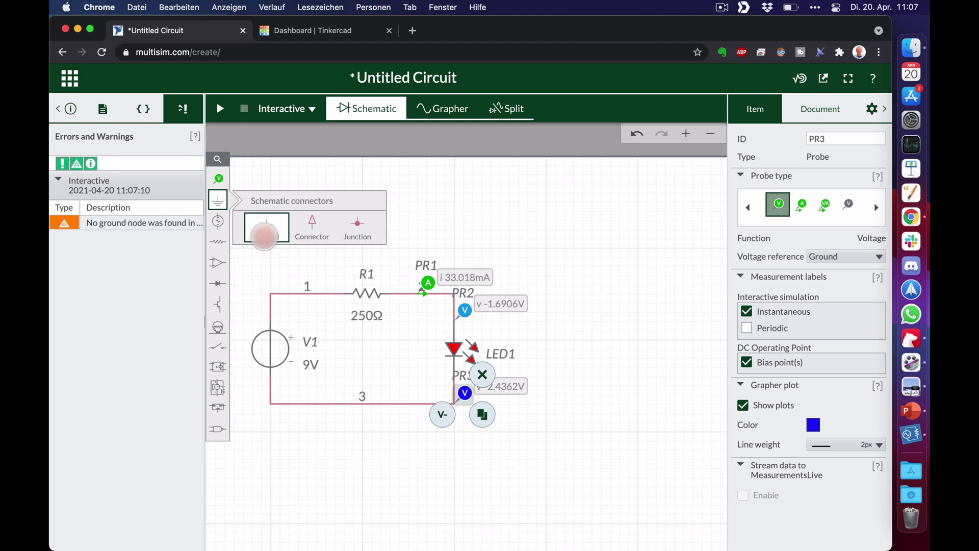
click(267, 239)
click(308, 411)
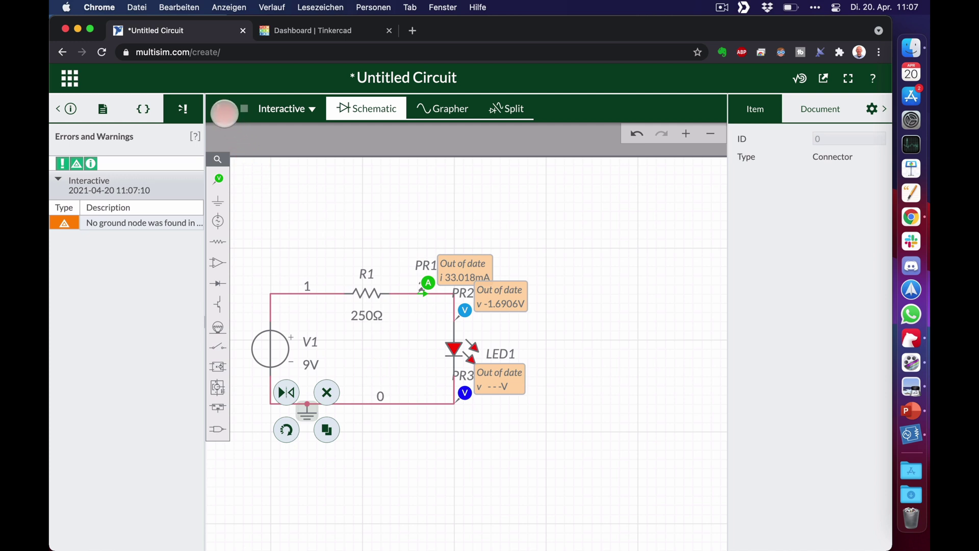
click(220, 109)
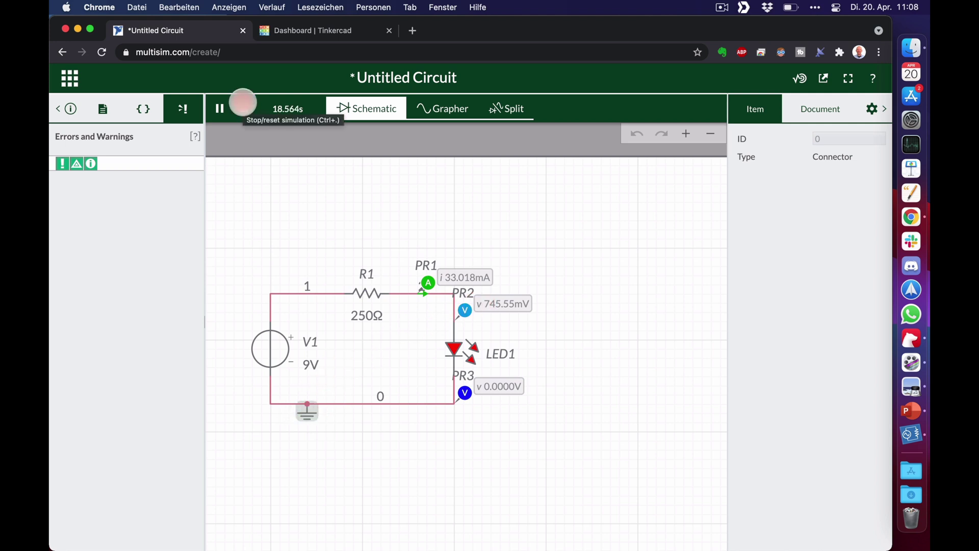
click(242, 107)
Step: Place a voltage probe at the wire corner above the voltage source, and run the simulation to measure the source voltage
click(218, 185)
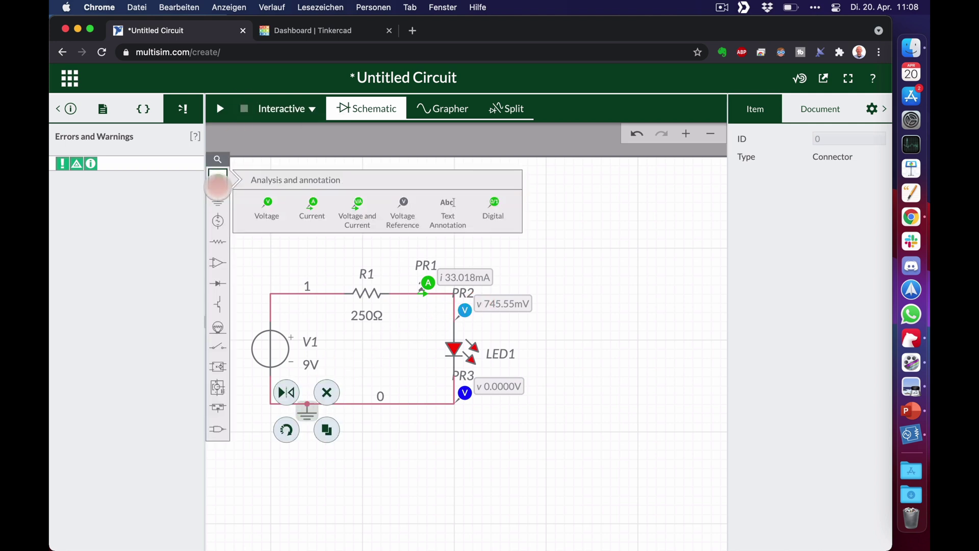
click(267, 210)
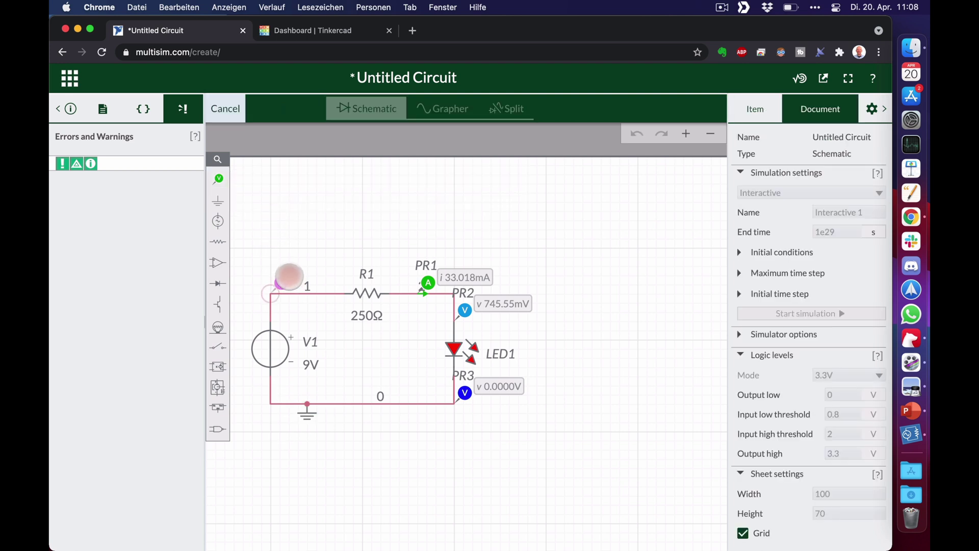
click(286, 277)
click(220, 108)
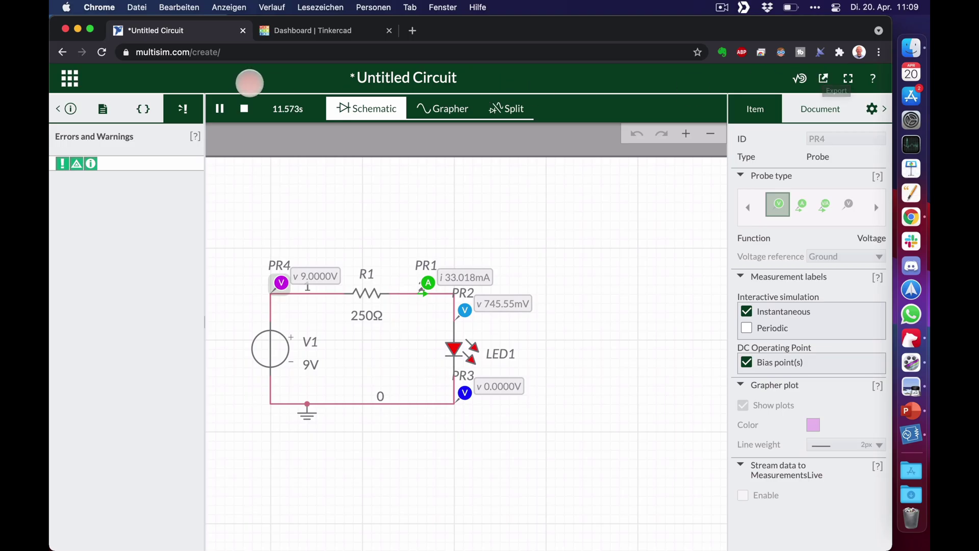
click(242, 108)
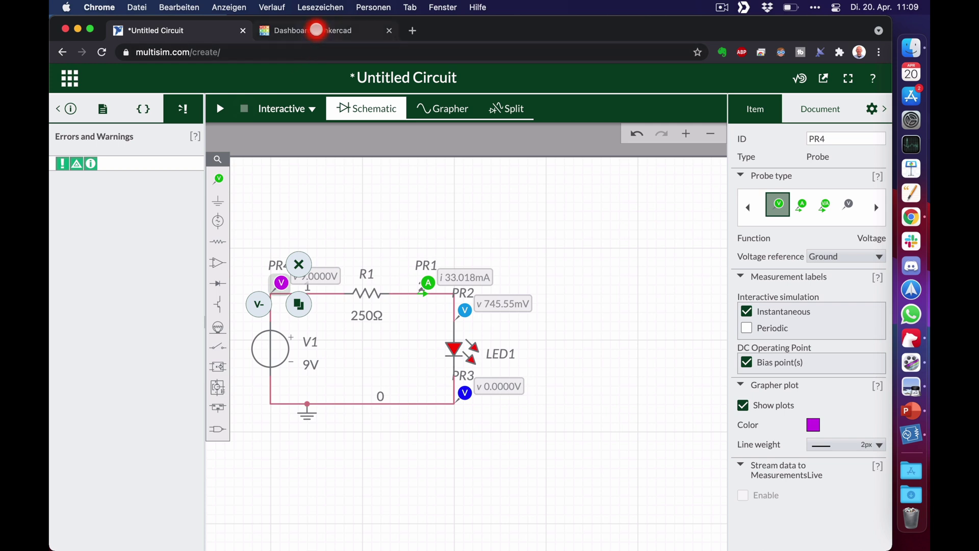
Step: Switch to Tinkercad, create a new circuit design, and dismiss the micro:bit component notice
click(316, 30)
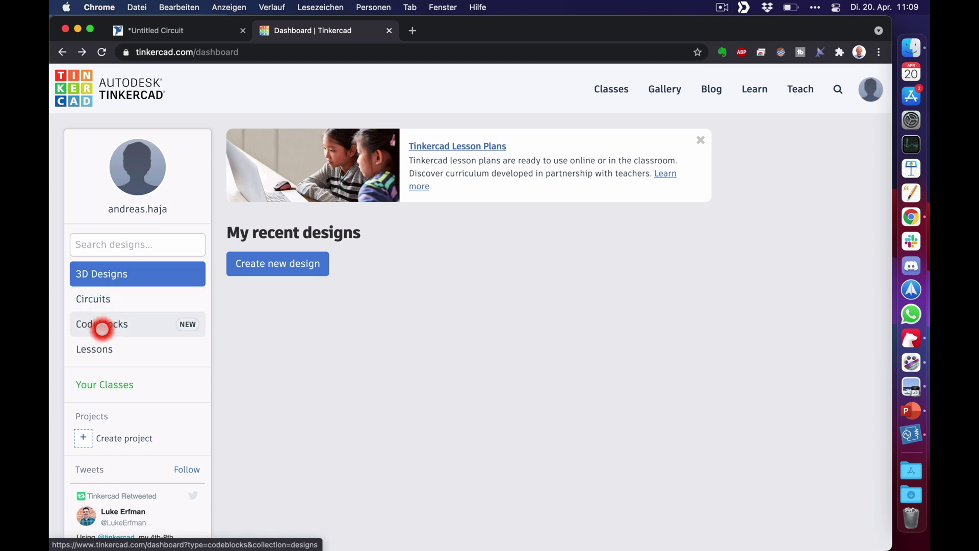
click(102, 301)
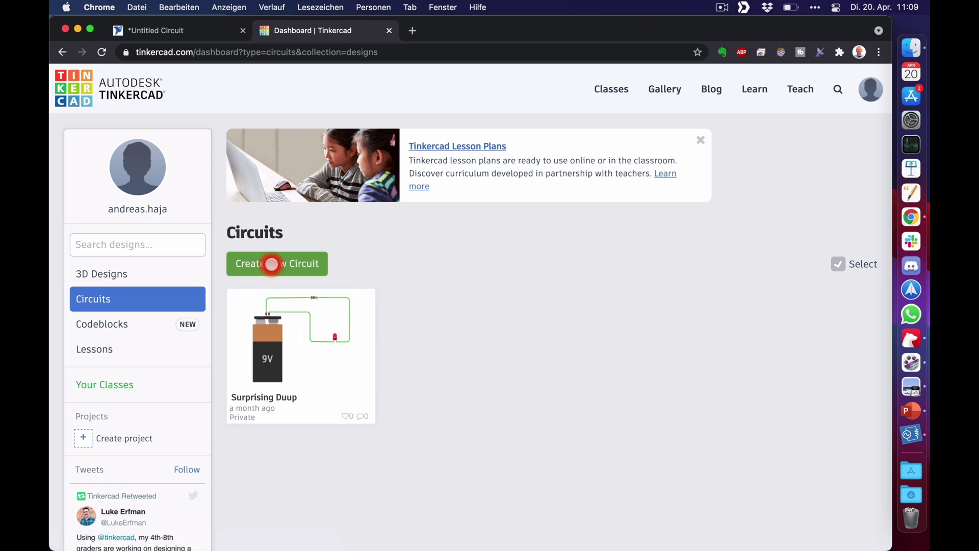
click(284, 262)
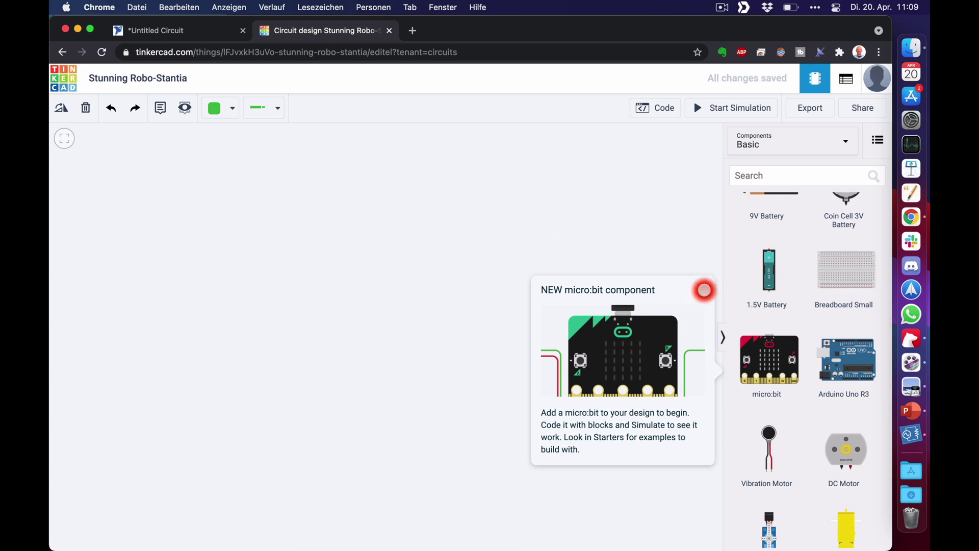
click(704, 290)
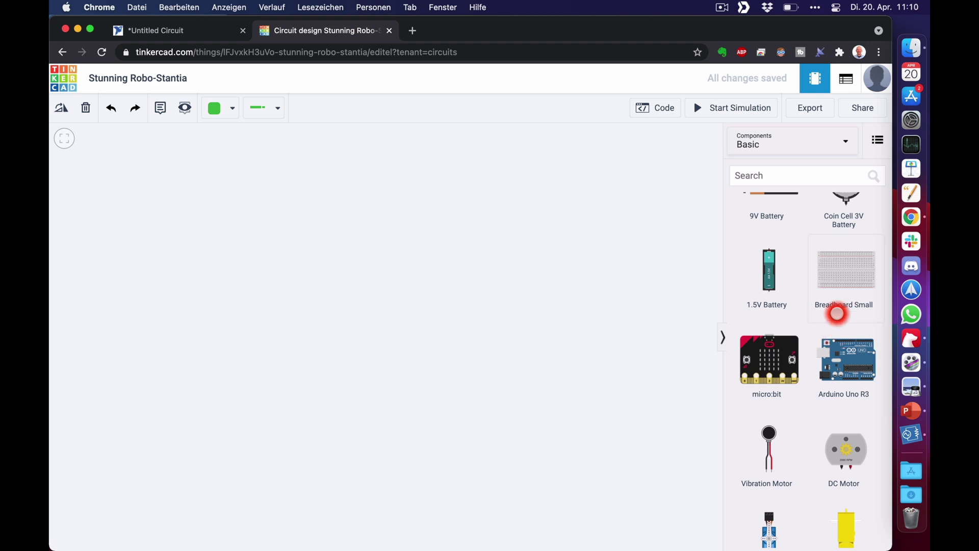
Step: Place a 9V battery in the workspace and rotate it upright so its terminals face up
scroll(836, 313, up, 3)
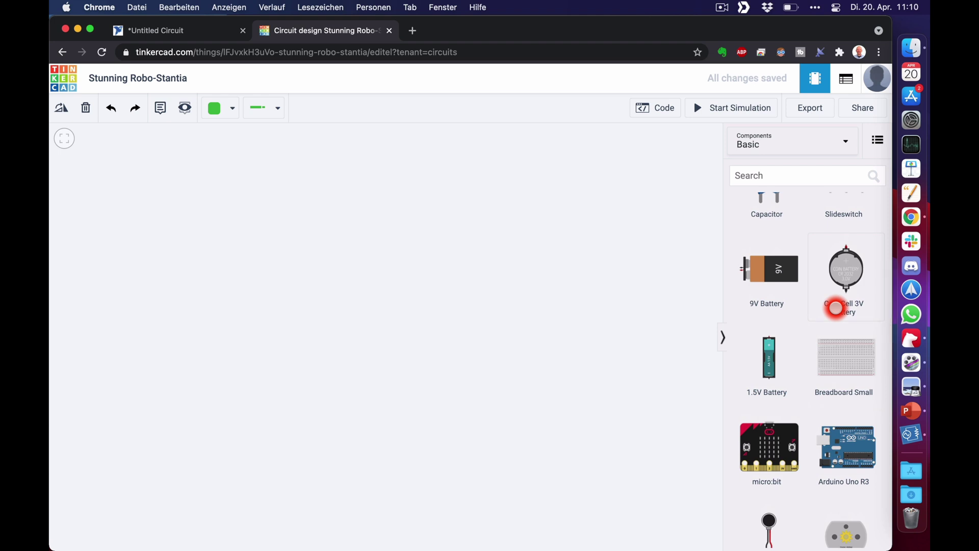
drag(774, 264, 290, 303)
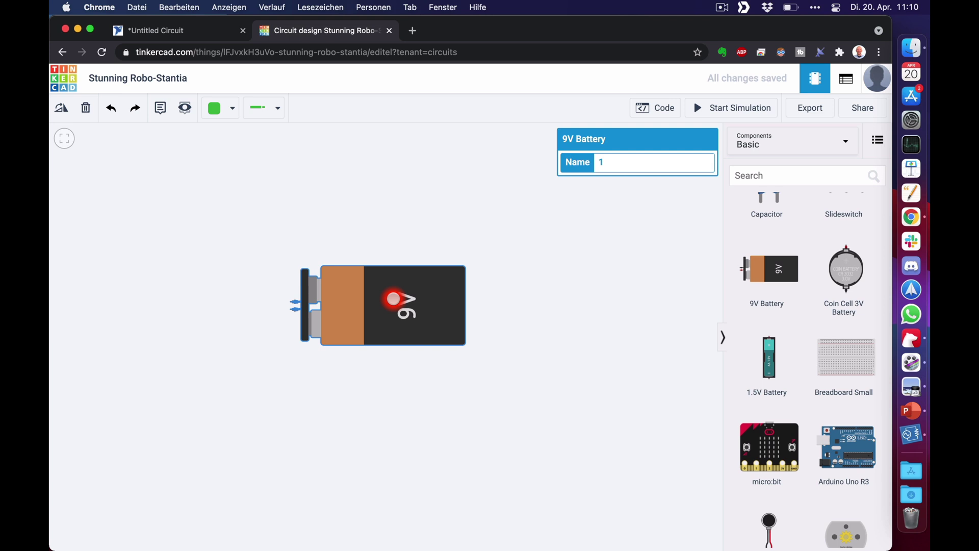
click(65, 106)
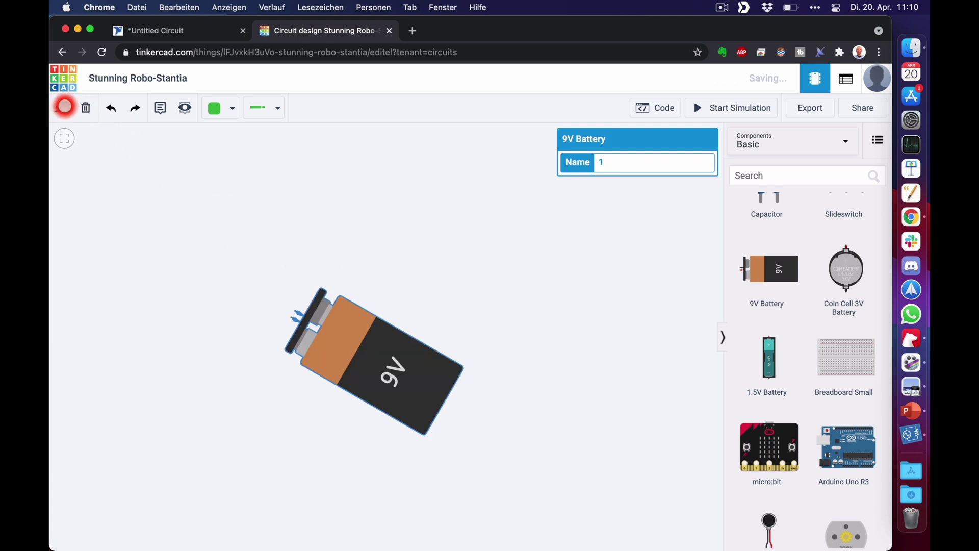
click(64, 106)
click(64, 106)
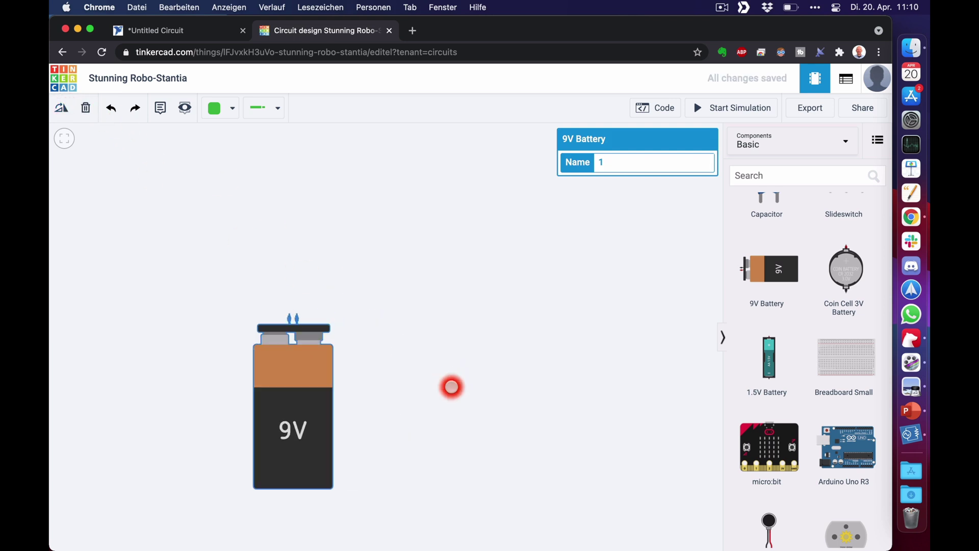
Step: Find a resistor in the component library, place it above and to the right of the battery, and orient it horizontally
click(763, 168)
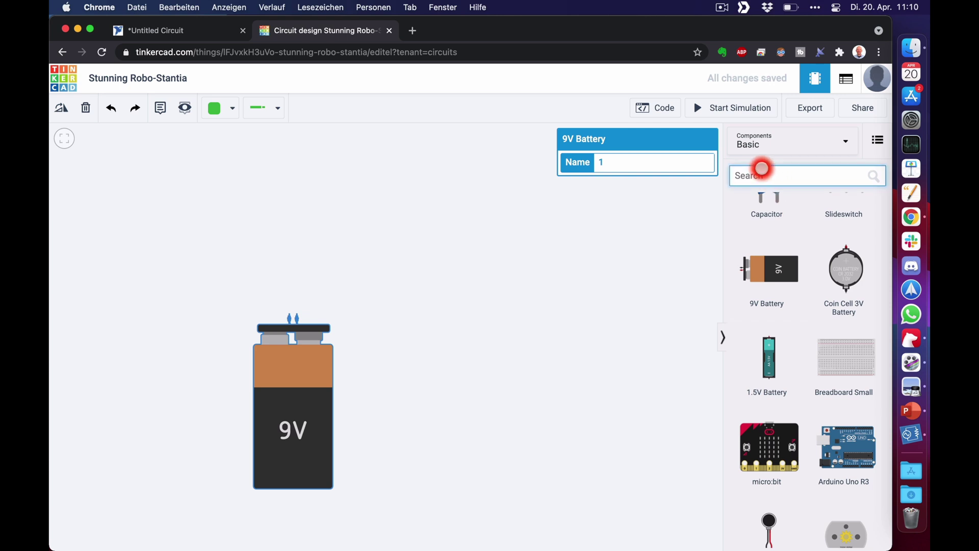
text(resi)
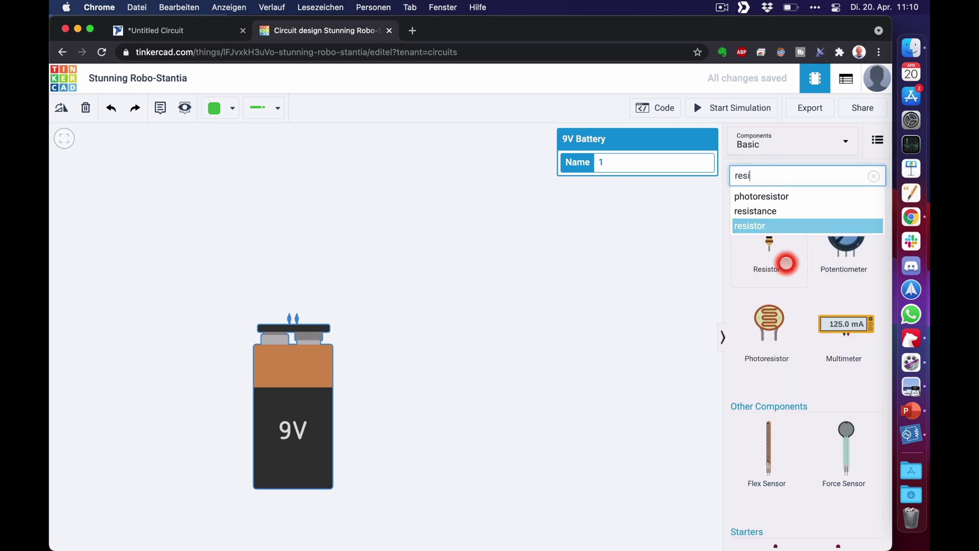
drag(772, 258, 440, 258)
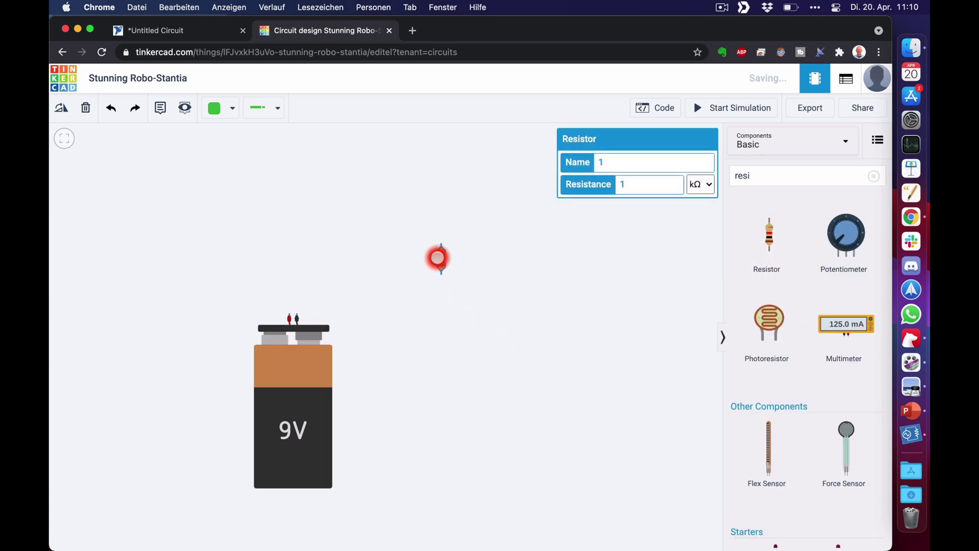
click(62, 108)
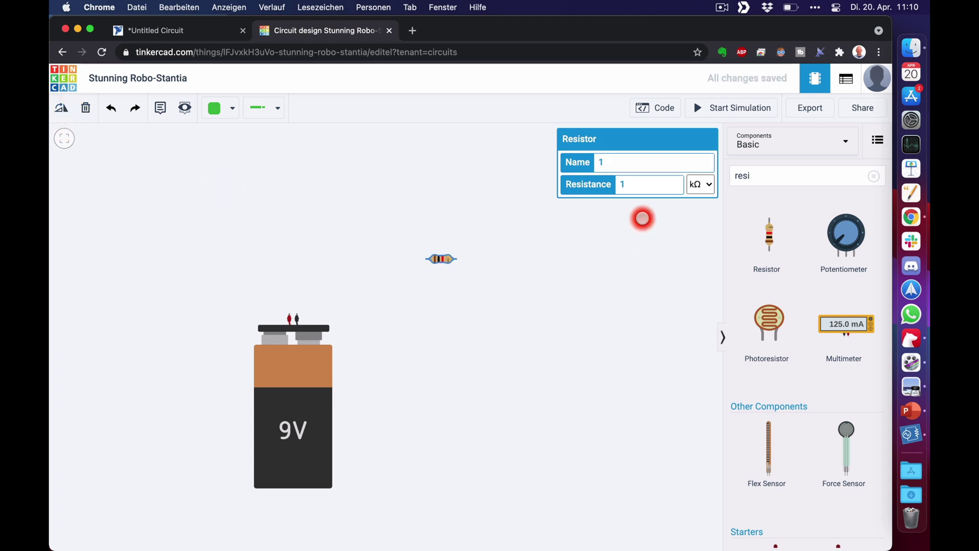
Step: Set the resistor's resistance to 250 Ω
click(656, 190)
text(250)
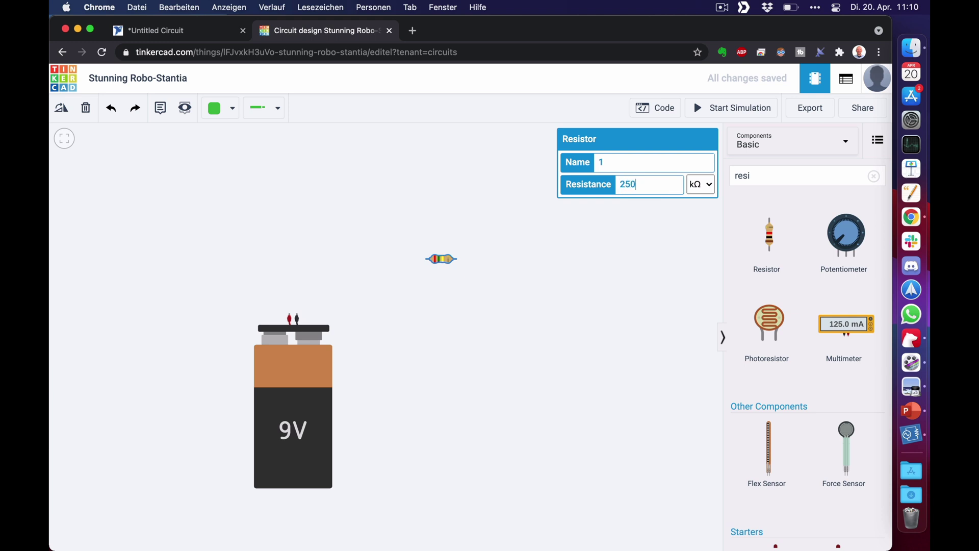
click(691, 185)
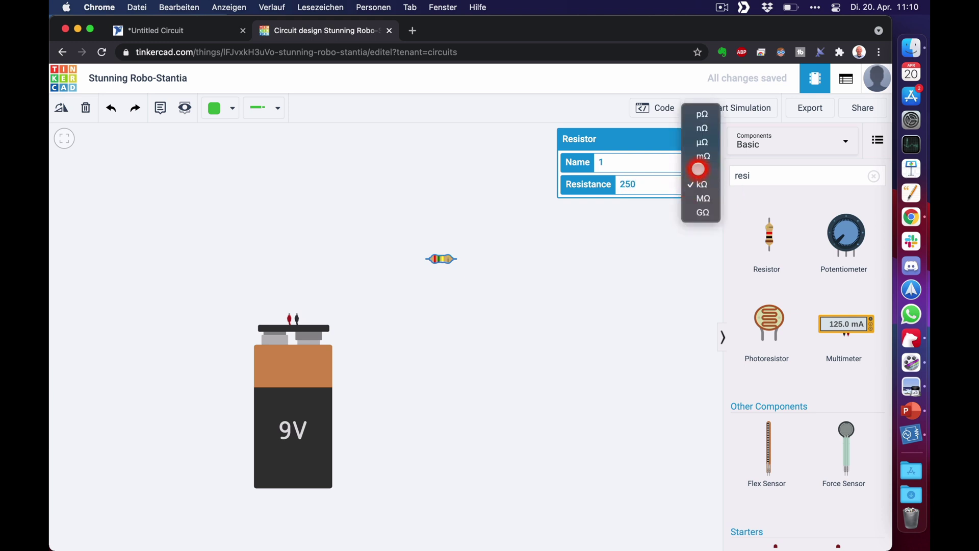
click(697, 169)
Step: Place an LED below and to the right of the resistor and rotate it so its legs point right
double_click(787, 176)
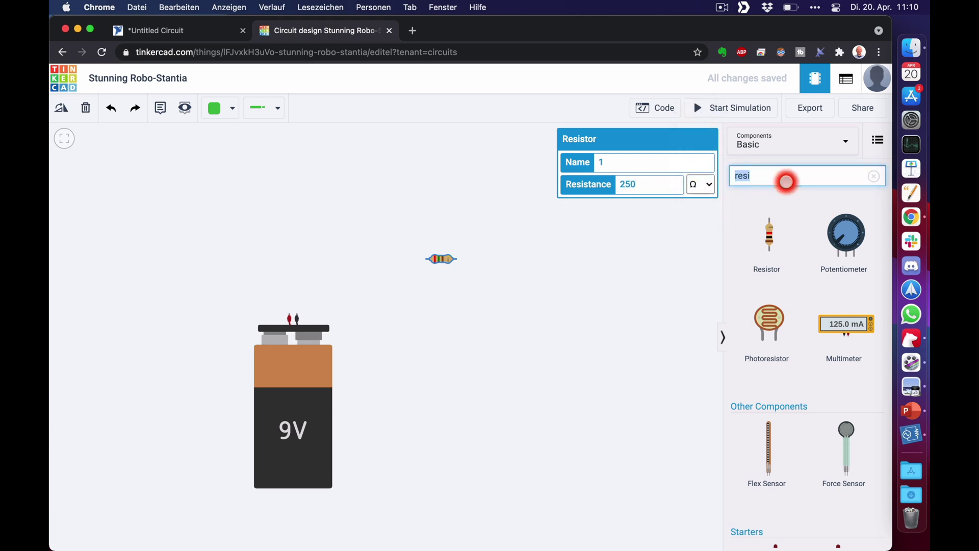
text(led)
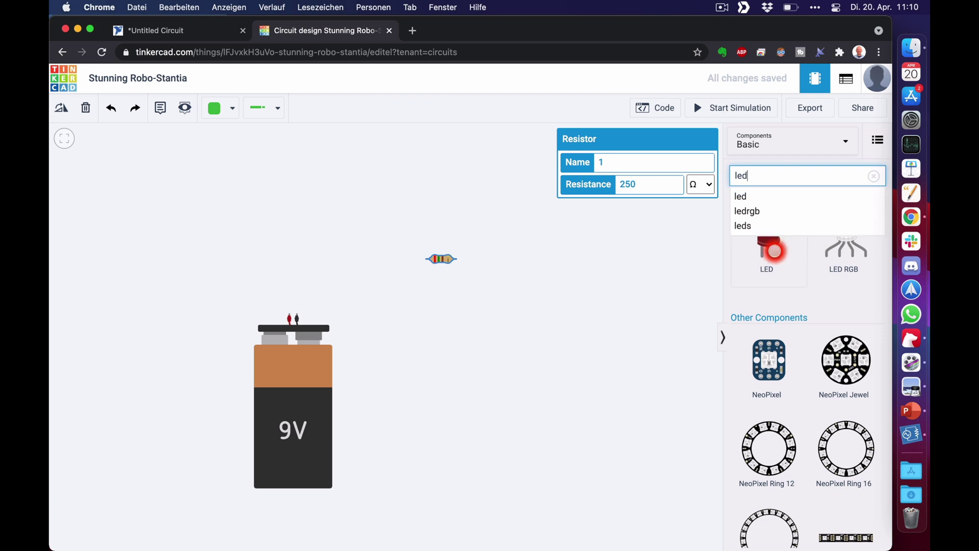
drag(768, 250, 572, 341)
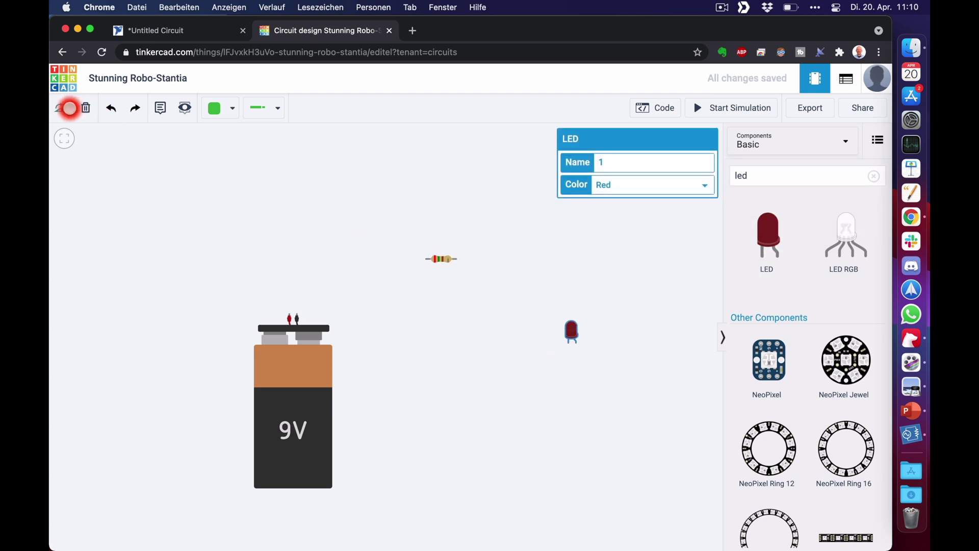
click(63, 107)
click(63, 107)
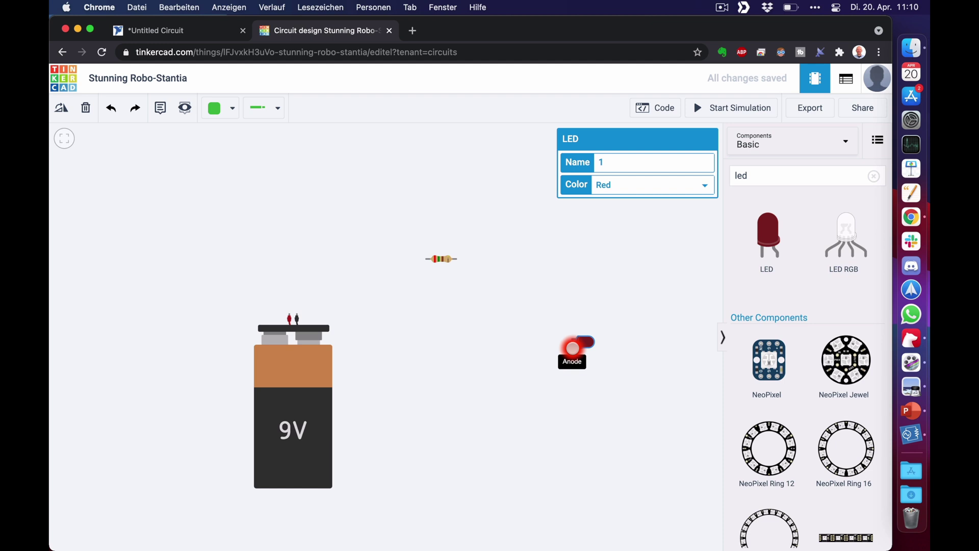
click(62, 107)
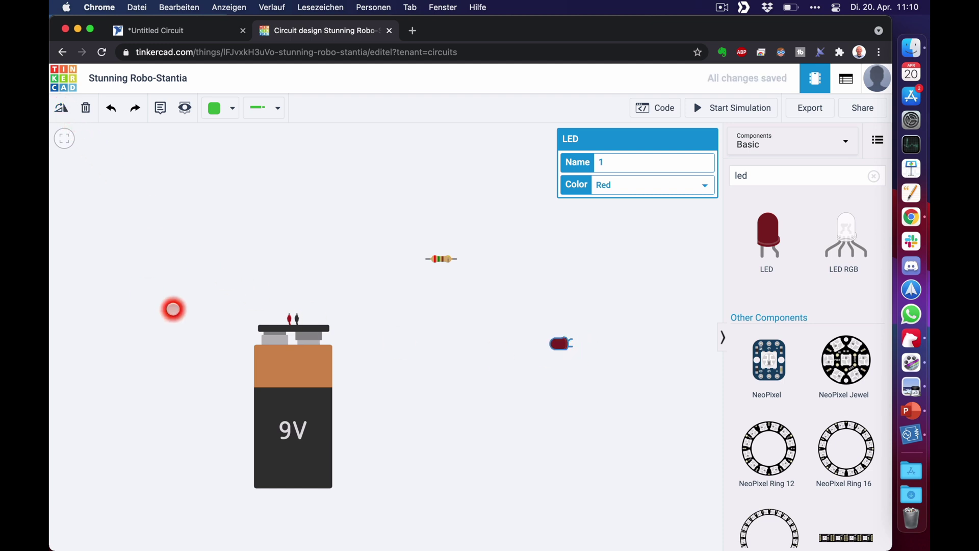
Step: Wire the battery's positive terminal to the resistor's left end, and bend the wire into a right-angled corner above the terminal
click(289, 315)
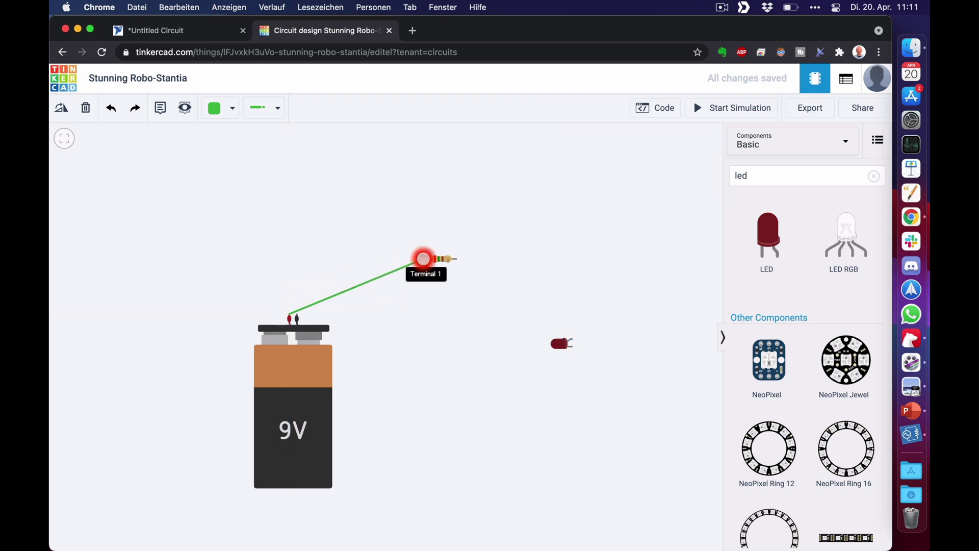
click(423, 259)
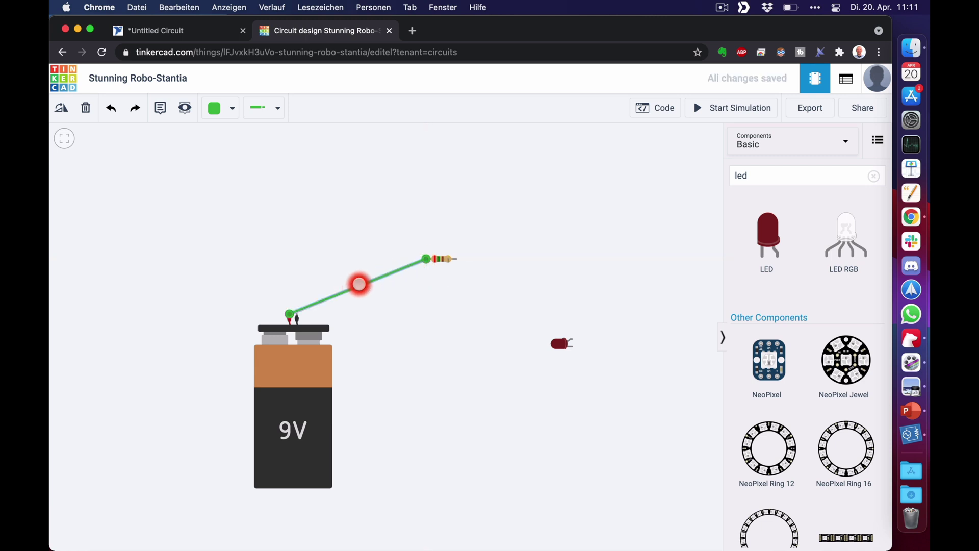
click(360, 284)
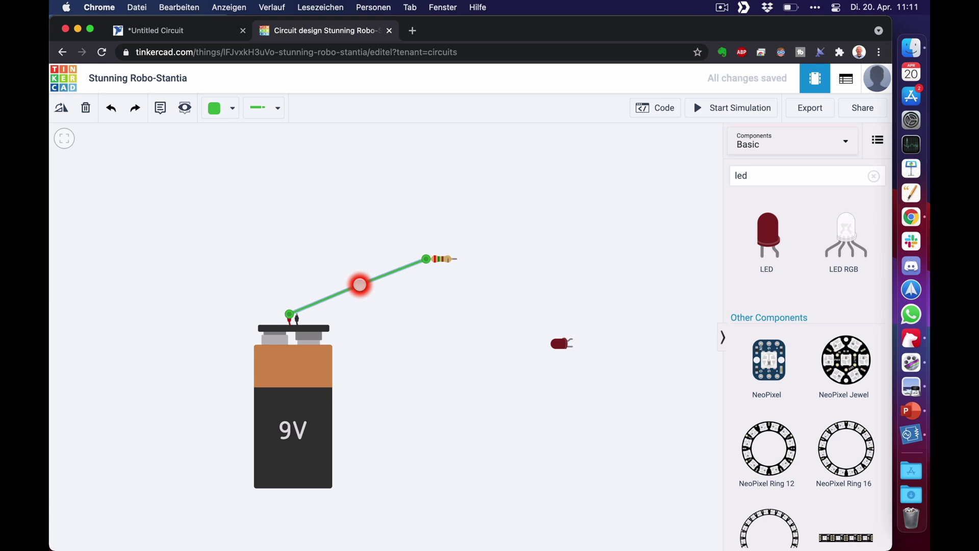
drag(361, 283, 289, 260)
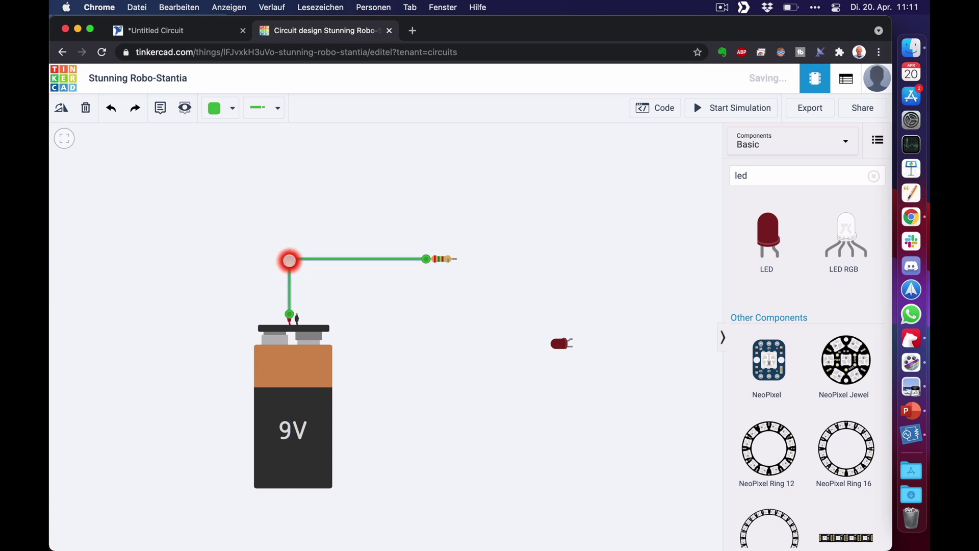
Step: Wire the resistor's right end to the LED's upper leg, and bend the wire into a right-angled corner above the LED
click(452, 259)
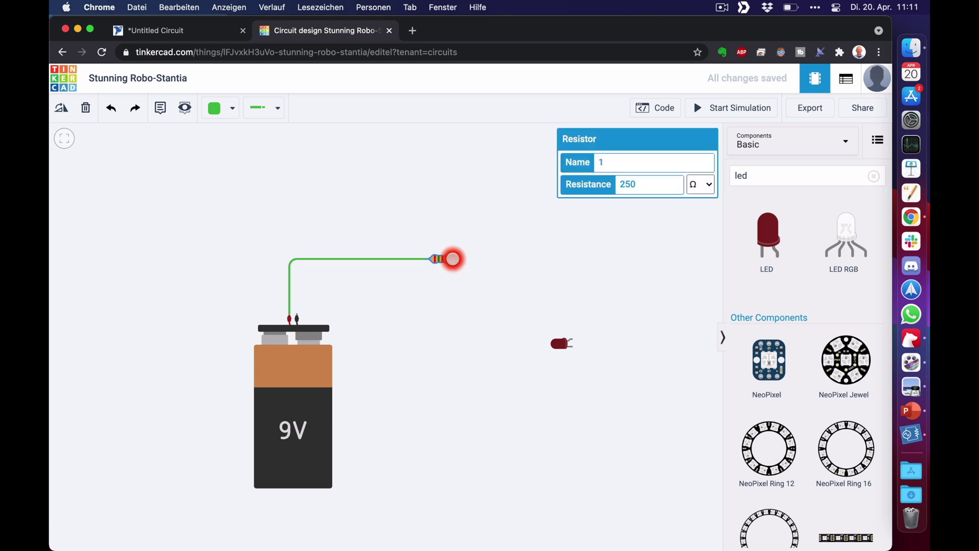
drag(453, 258, 572, 340)
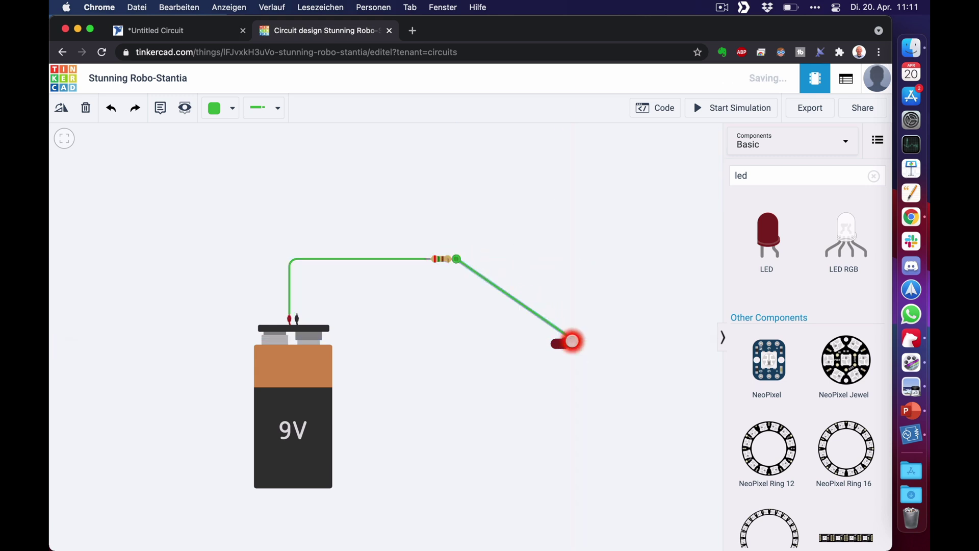
drag(521, 304, 570, 259)
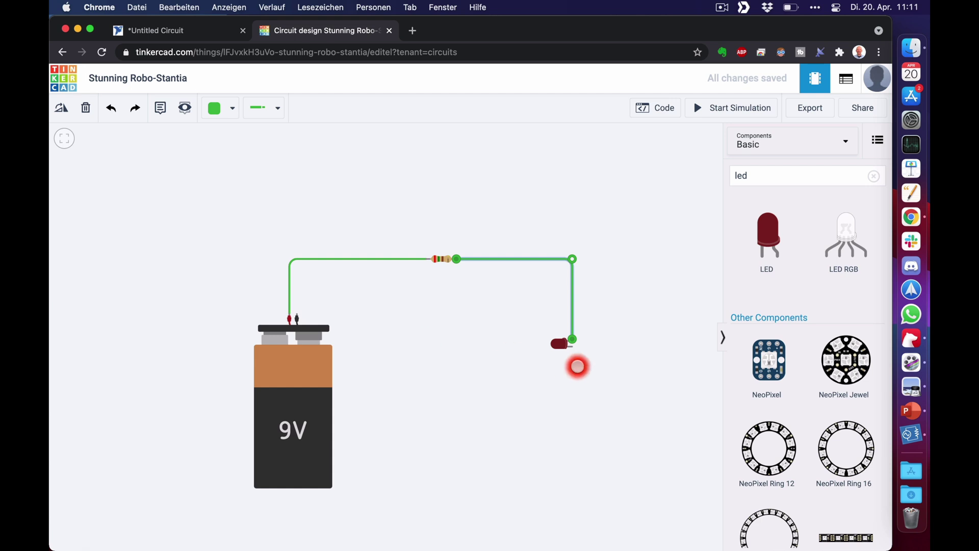
Step: Wire the LED's lower leg back to the battery's negative terminal with right-angled bends, and straighten the last corner above the terminal
drag(572, 345, 573, 402)
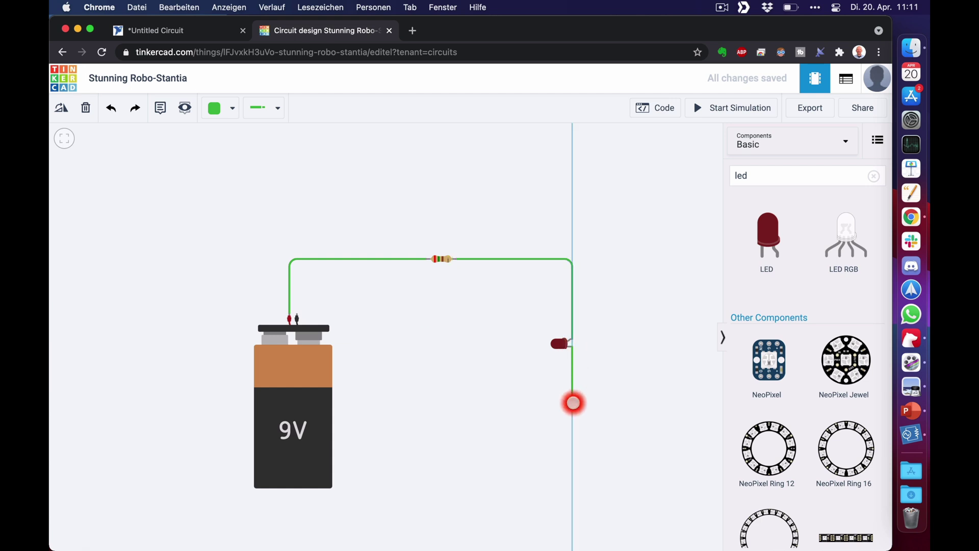
click(573, 403)
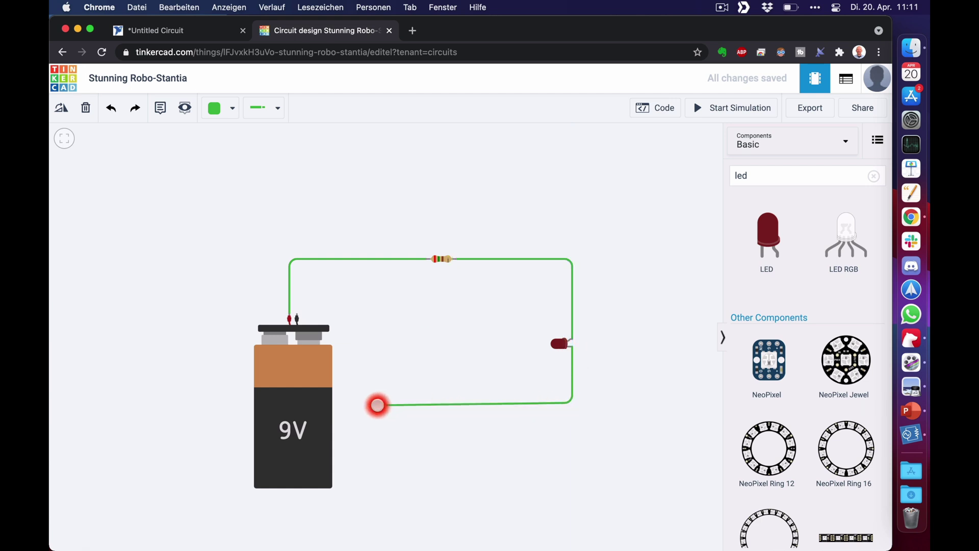
click(377, 403)
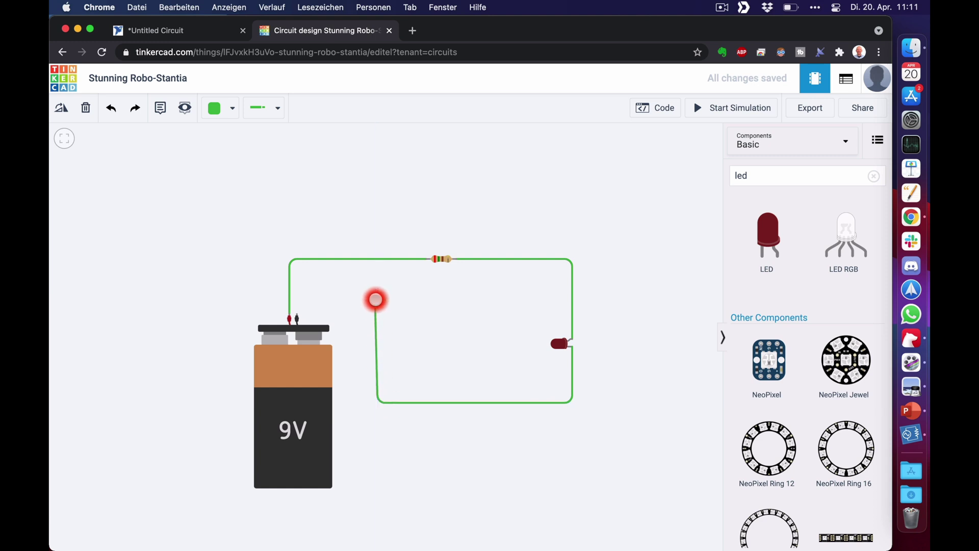
click(378, 289)
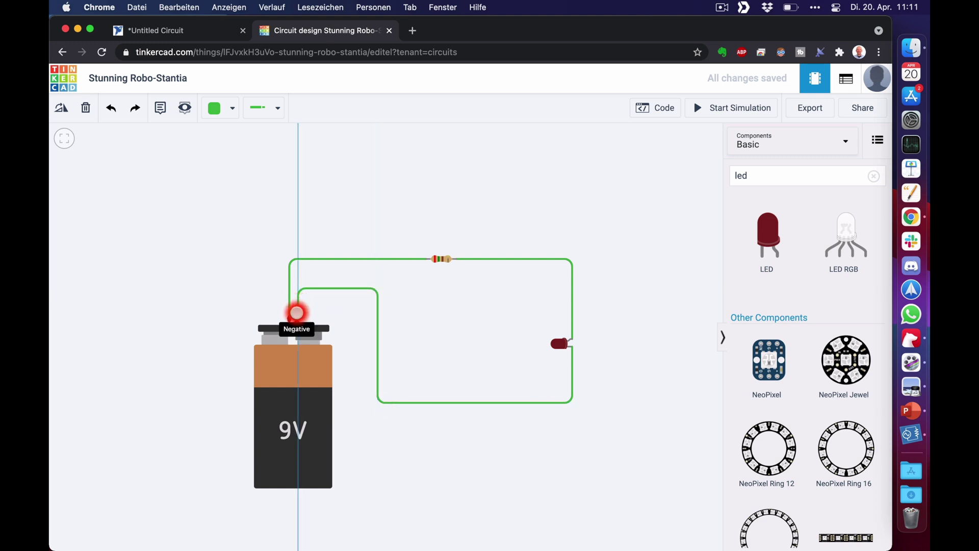
click(297, 313)
drag(297, 288, 296, 288)
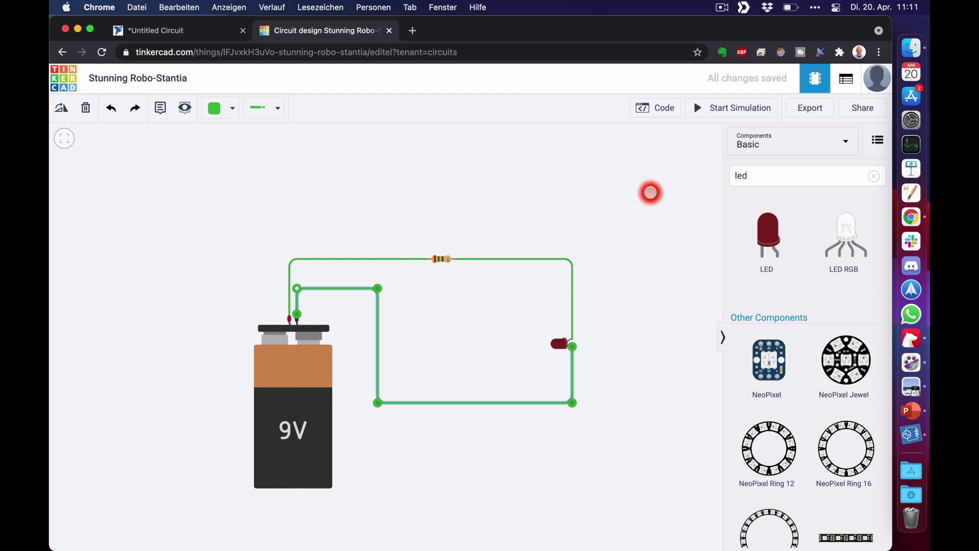
Step: Start the simulation, check the LED, and set the resistor's resistance to 350 Ω while it runs
click(715, 106)
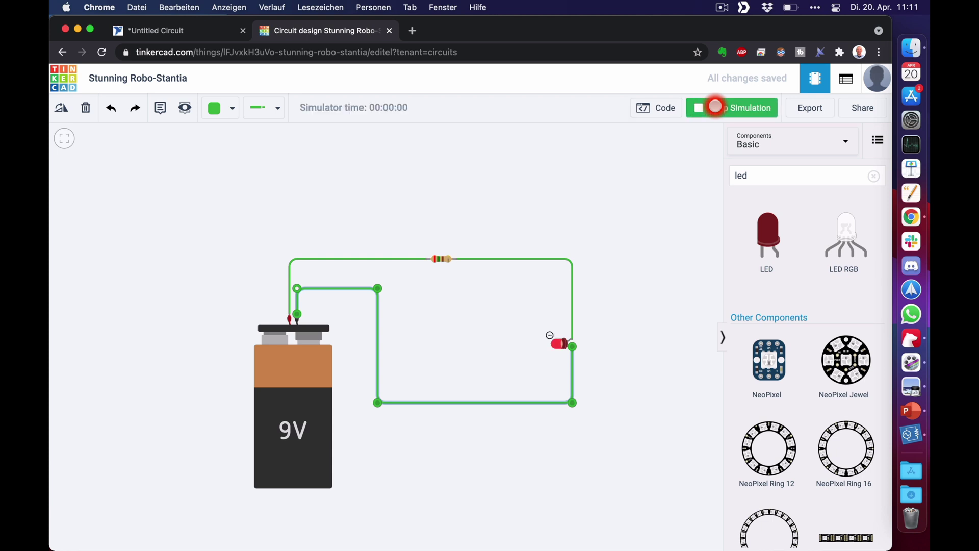
mouse_move(560, 343)
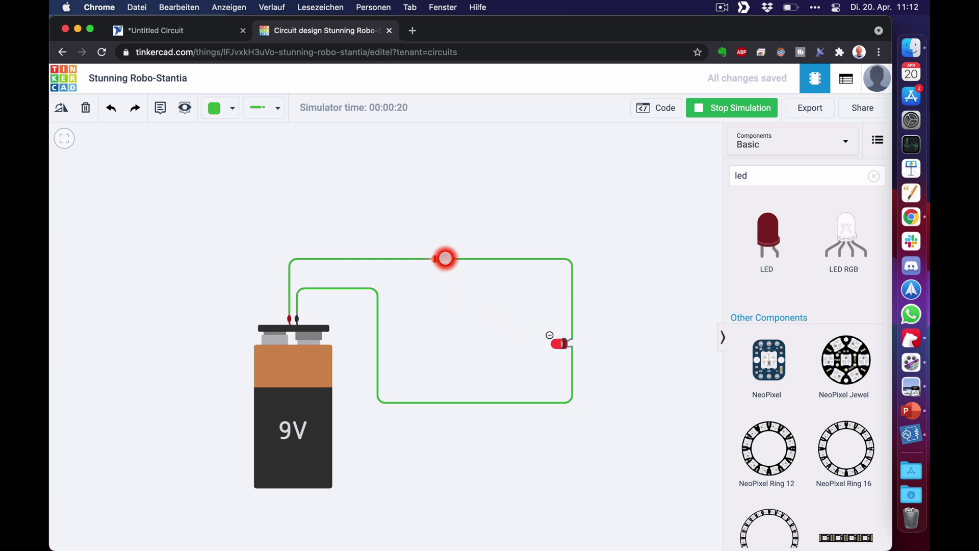
click(445, 258)
double_click(652, 184)
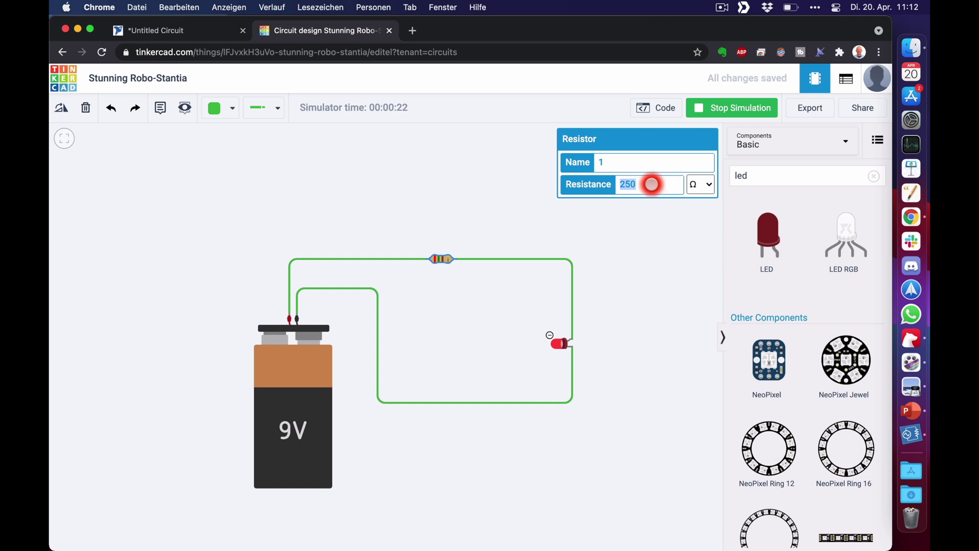
text(350)
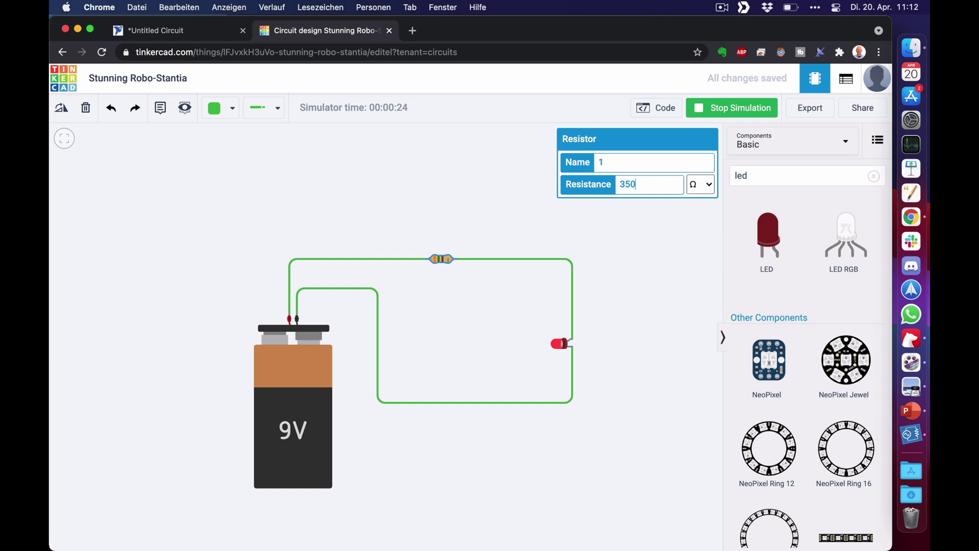
Step: Restart the simulation with the new resistance, and inspect the LED and the wire between the resistor and the LED
click(737, 104)
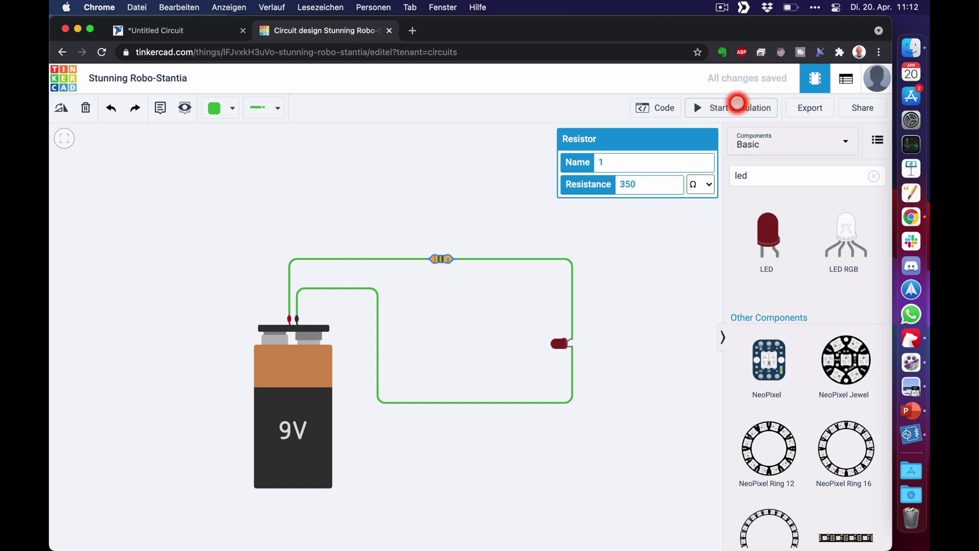
click(737, 104)
click(558, 346)
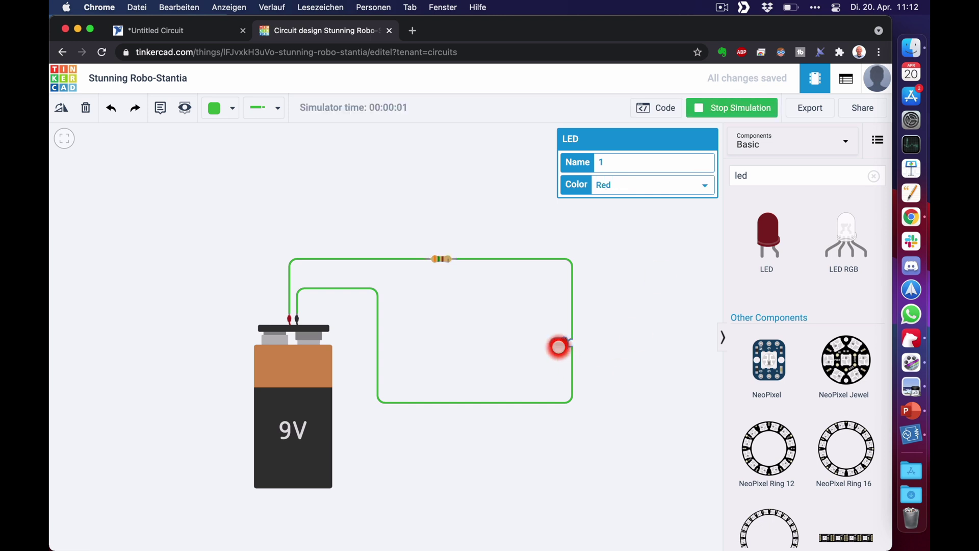
drag(558, 346, 558, 343)
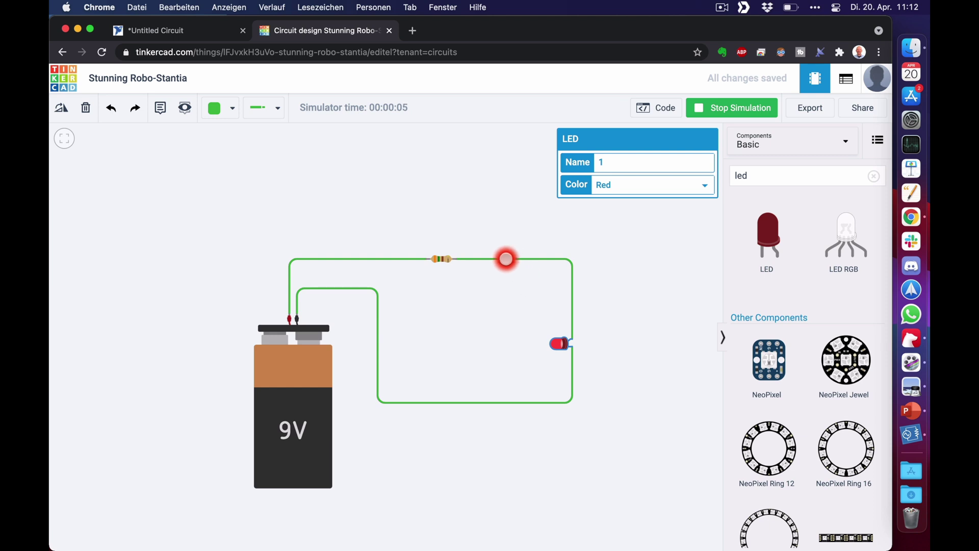
click(505, 259)
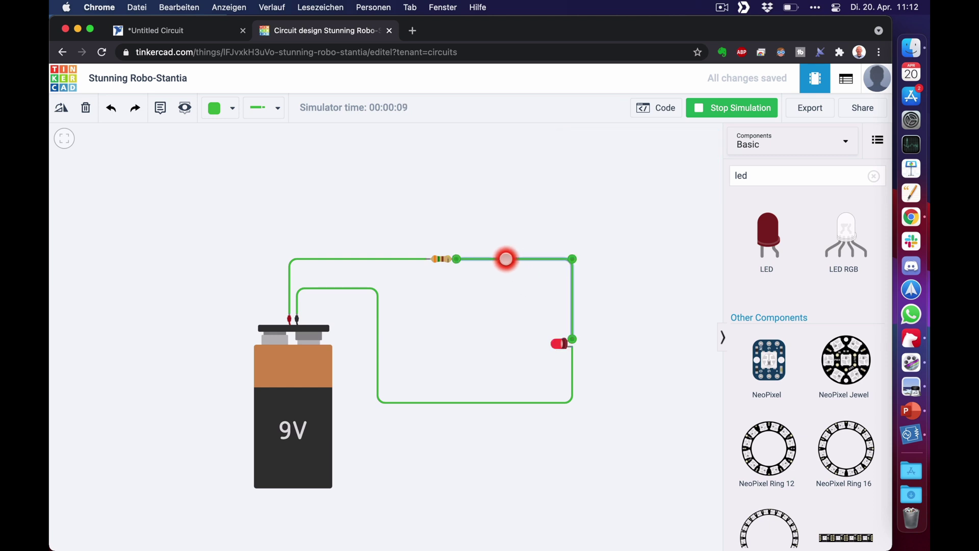
Step: Look through the basic starter circuits, and switch back to the basic components to browse the available parts
click(837, 136)
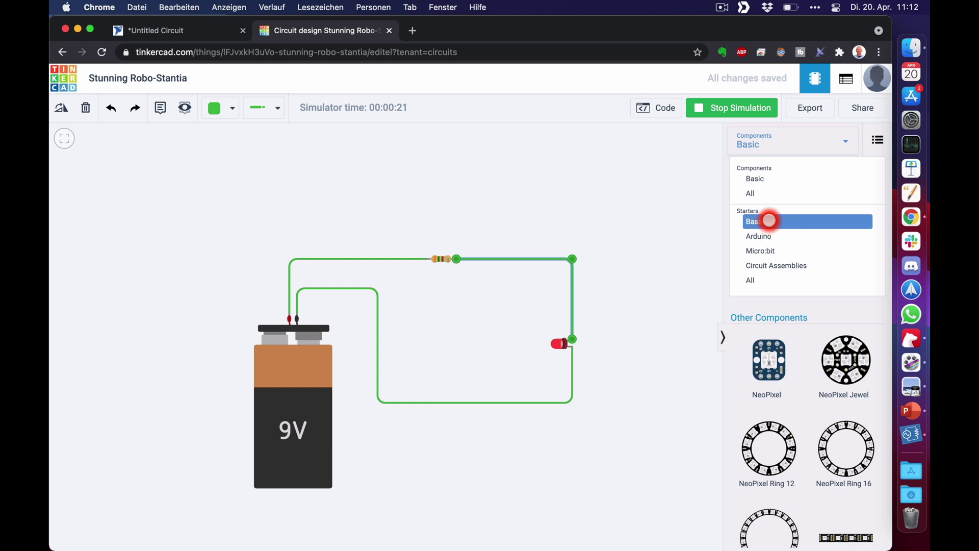
click(769, 220)
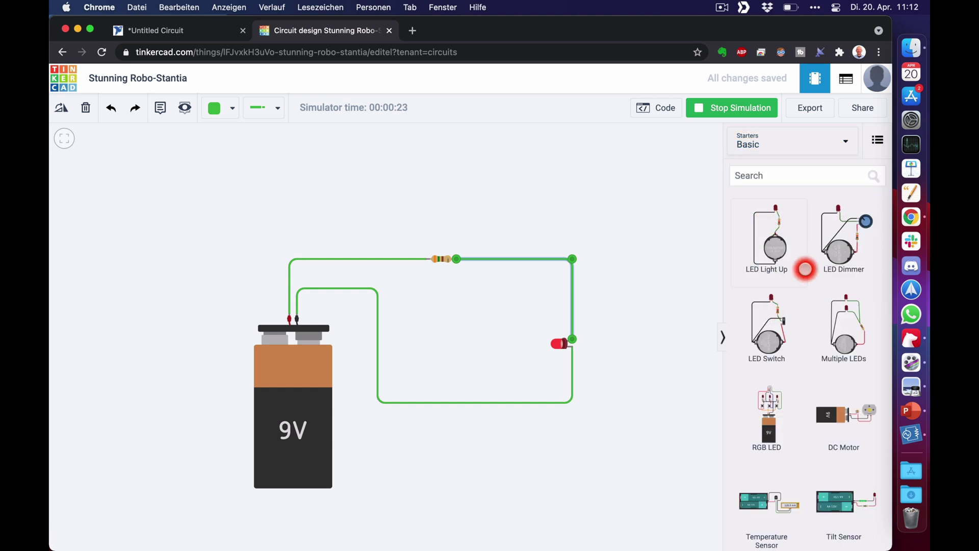
scroll(806, 264, down, 1)
click(782, 145)
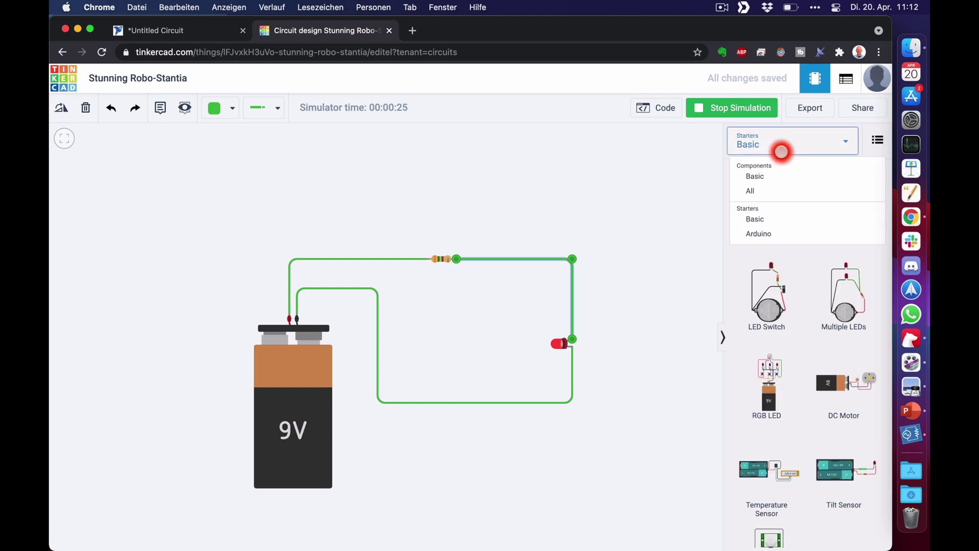
click(760, 177)
scroll(781, 279, down, 3)
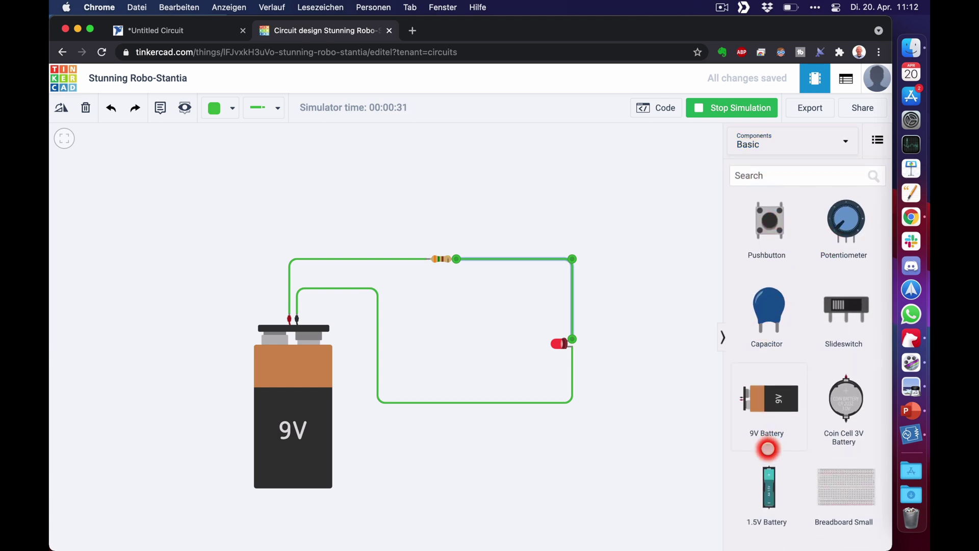
scroll(767, 448, down, 2)
scroll(767, 449, up, 1)
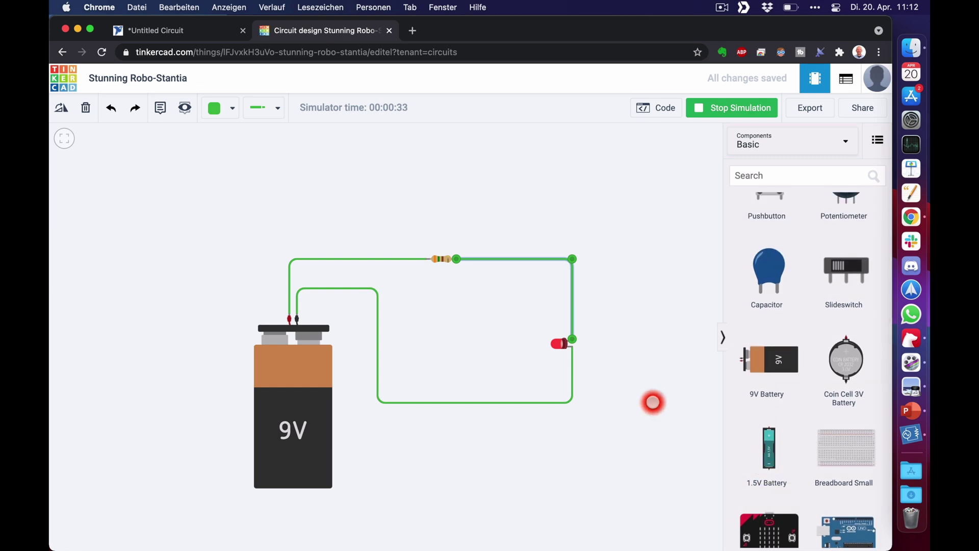